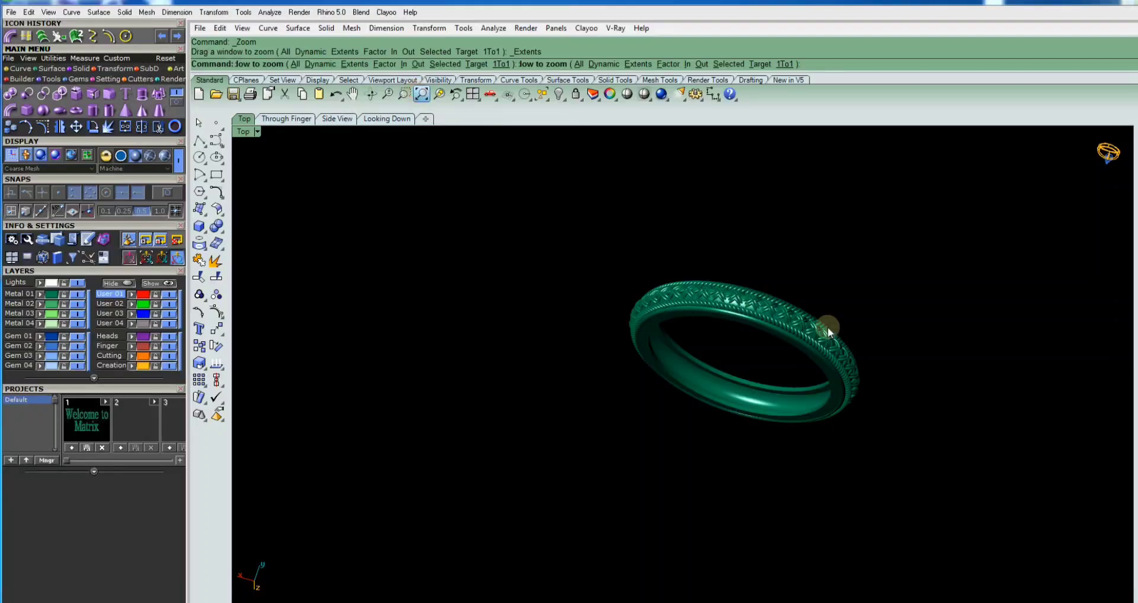
Step: Orbit the finished gold ring preview to view it from another angle
mouse_move(761, 353)
right_mouse_down()
mouse_move(610, 363)
mouse_move(503, 350)
mouse_move(528, 276)
mouse_move(575, 244)
mouse_move(638, 236)
mouse_move(731, 253)
mouse_move(796, 306)
mouse_move(798, 329)
mouse_move(757, 330)
right_mouse_up()
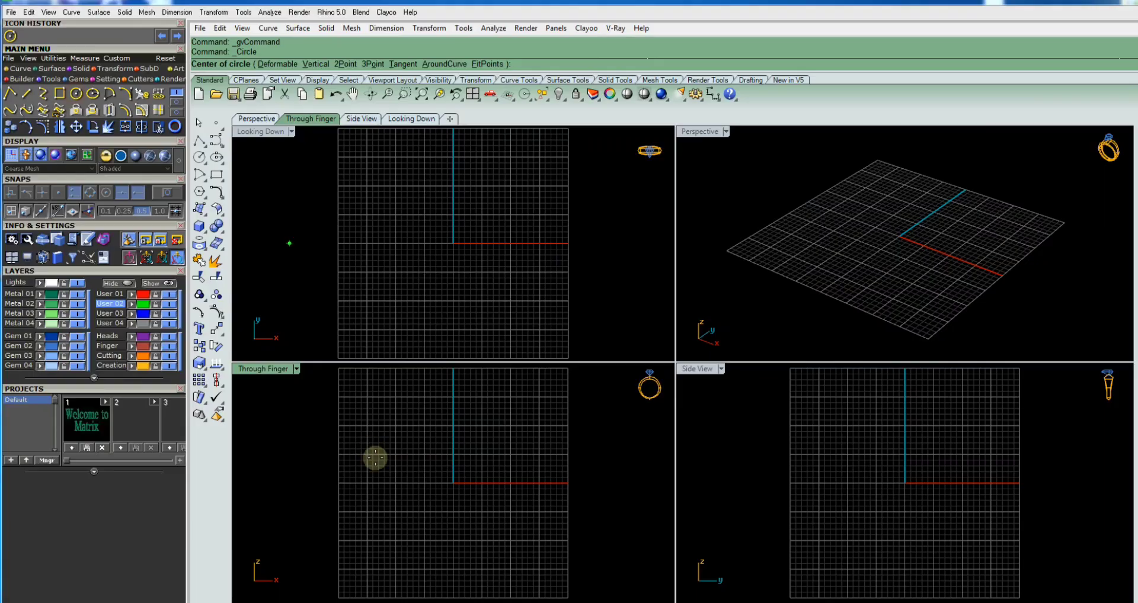
Step: Draw a diameter-17 circle centred at 0, then select it and zoom in on it
type("0")
key("Return")
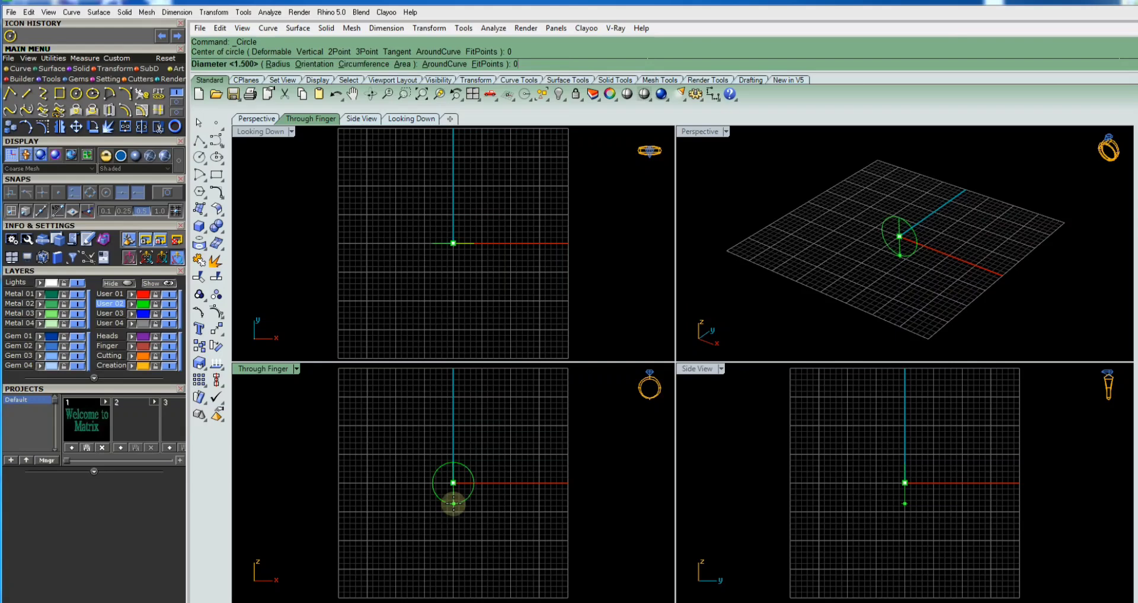
type("17")
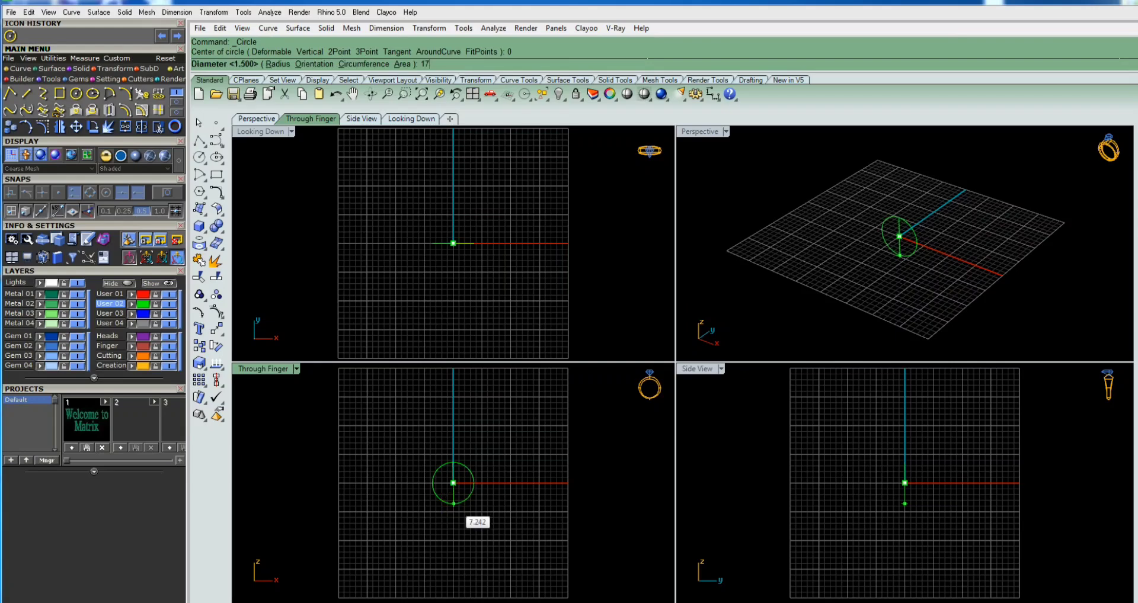
key("Return")
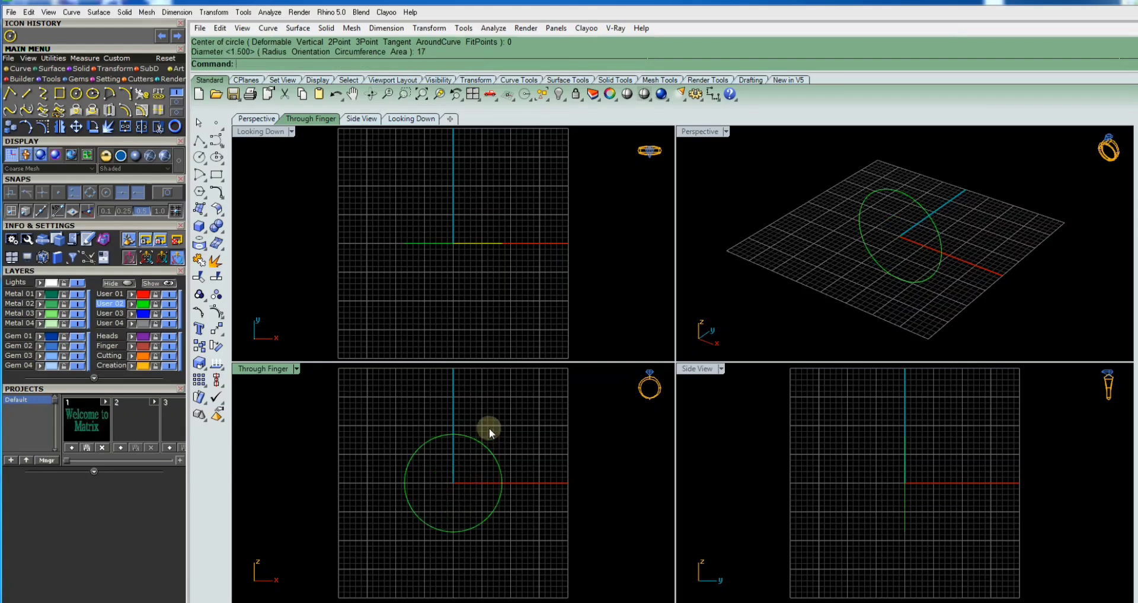
left_click_drag(491, 422, 462, 463)
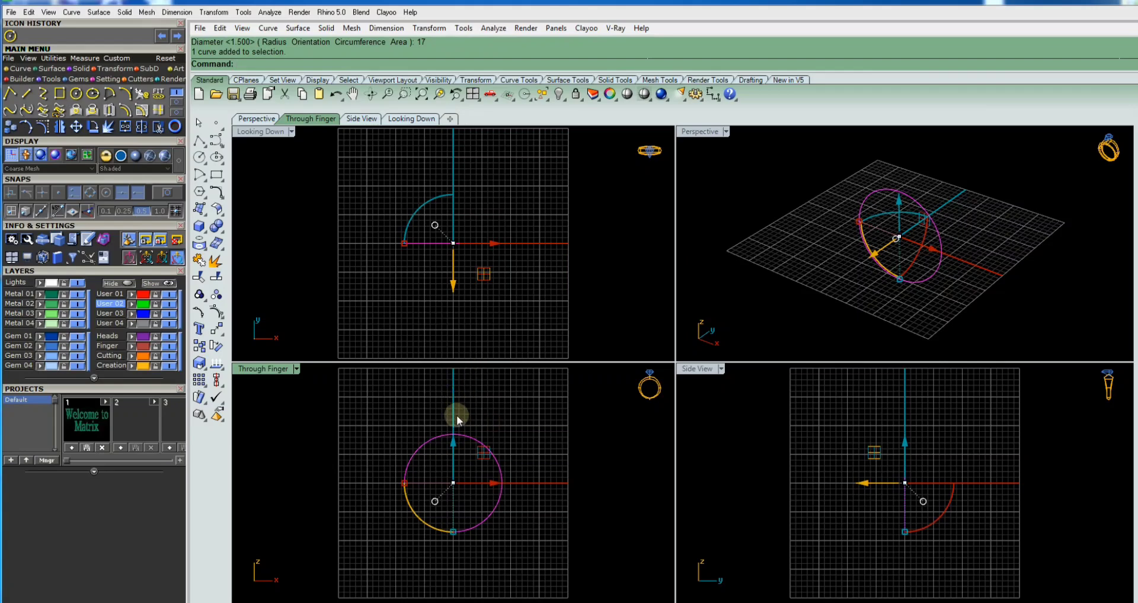
scroll(446, 439, "up", 3)
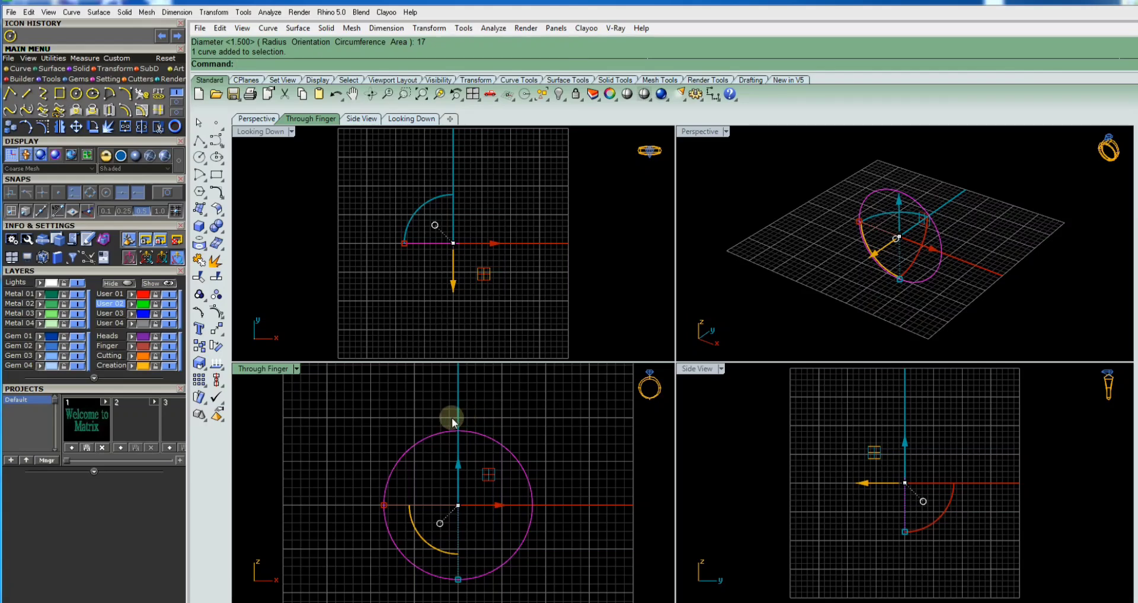
Step: Offset the circle by 1 to the outside
left_click(127, 110)
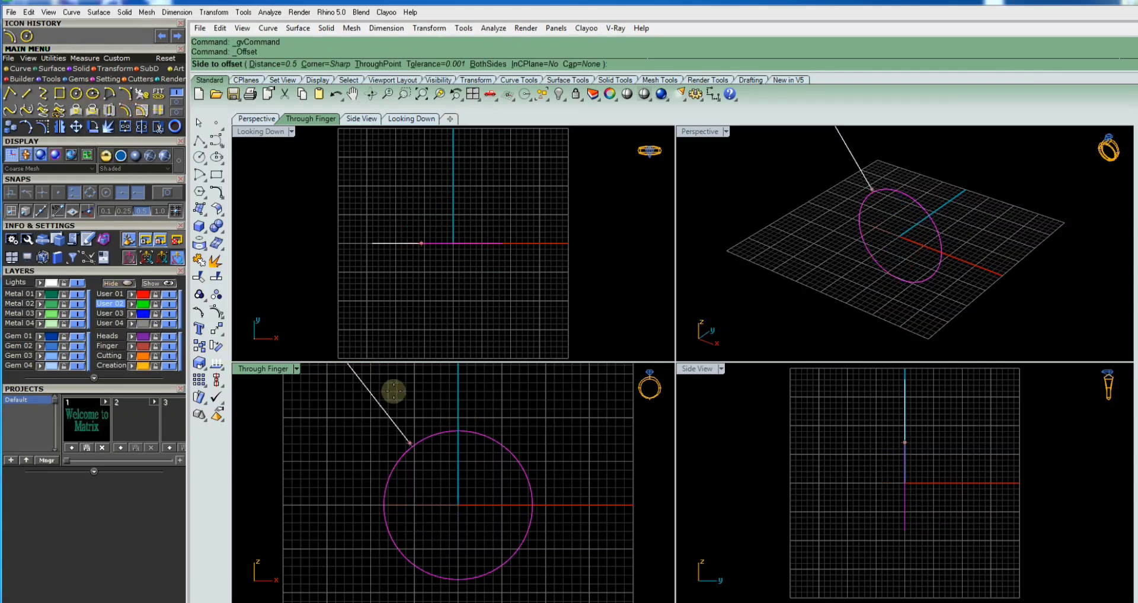
type("1")
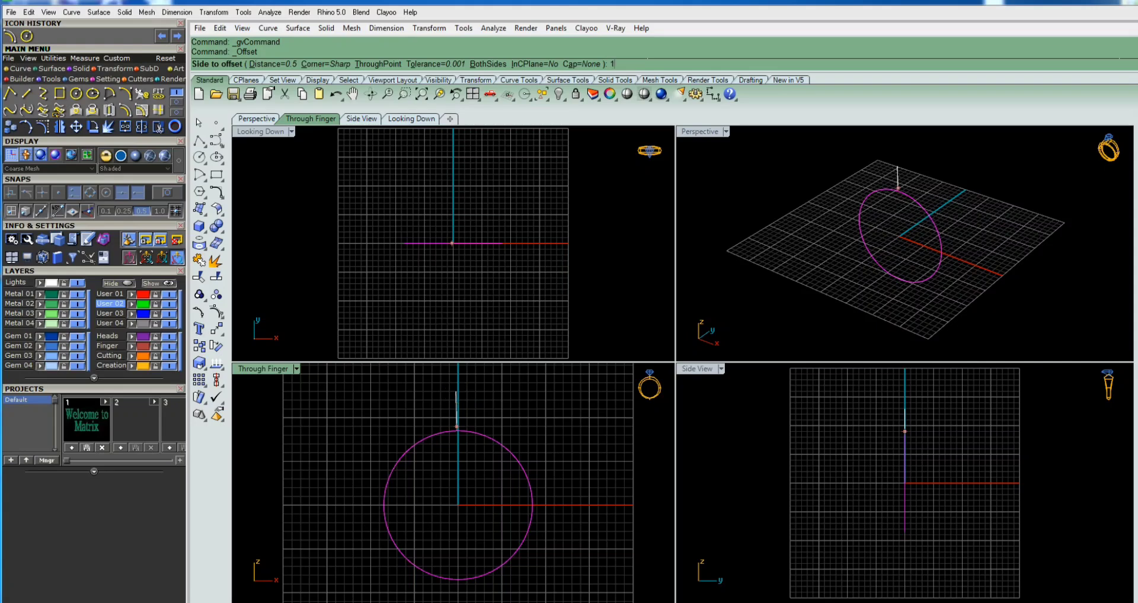
key("Return")
left_click(456, 392)
Step: Move both circles 1.5 units along the finger axis
scroll(472, 436, "down", 2)
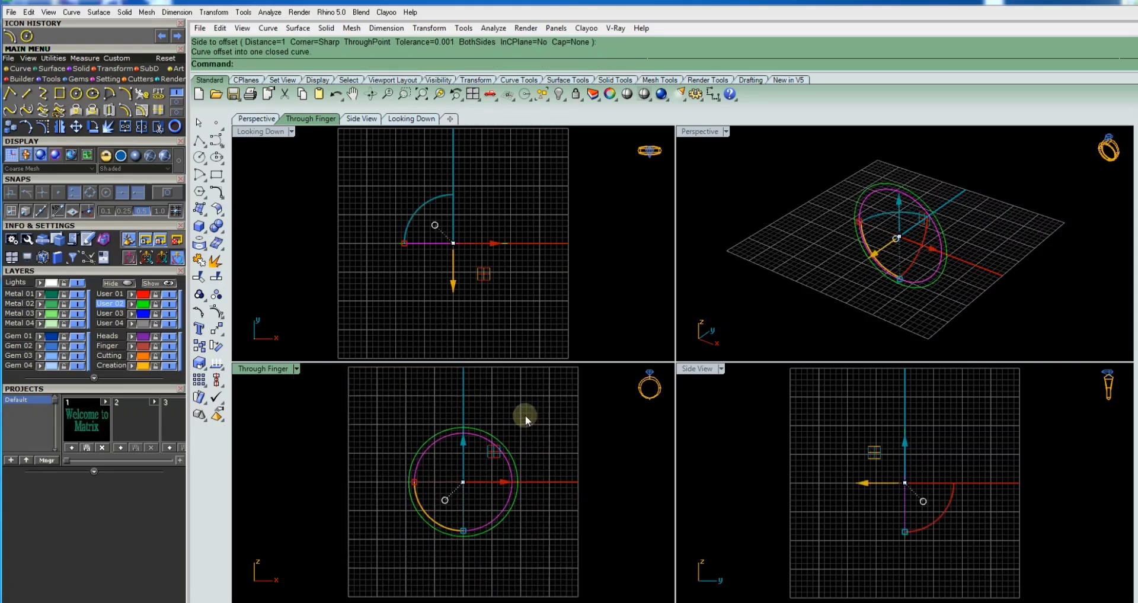
left_click_drag(525, 415, 427, 510)
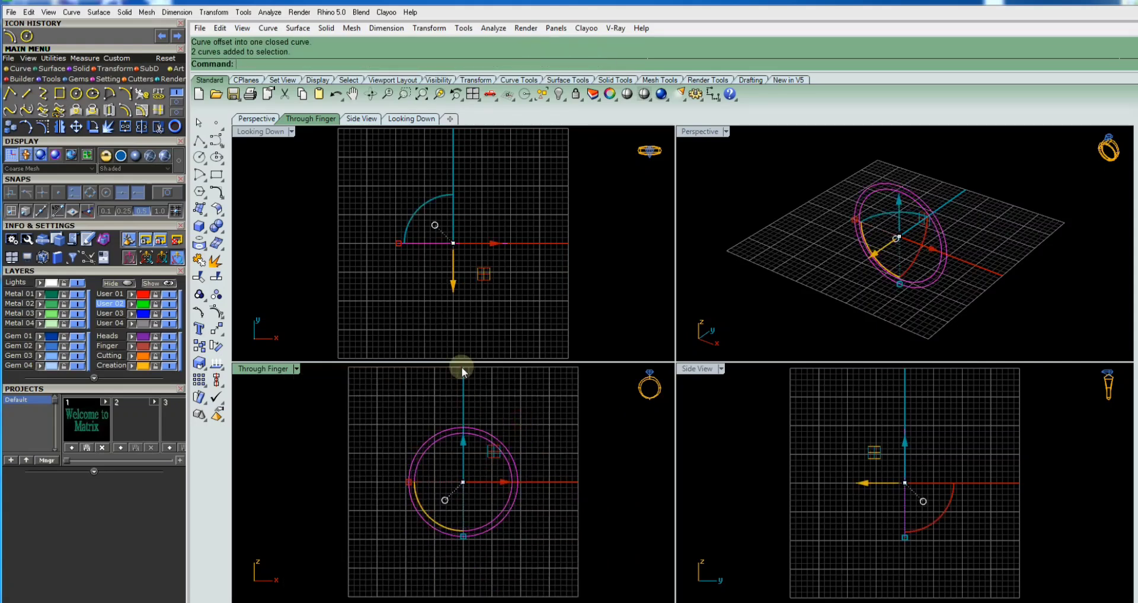
type("move")
key("Return")
left_click(454, 243)
key("BackSpace")
type("1.5")
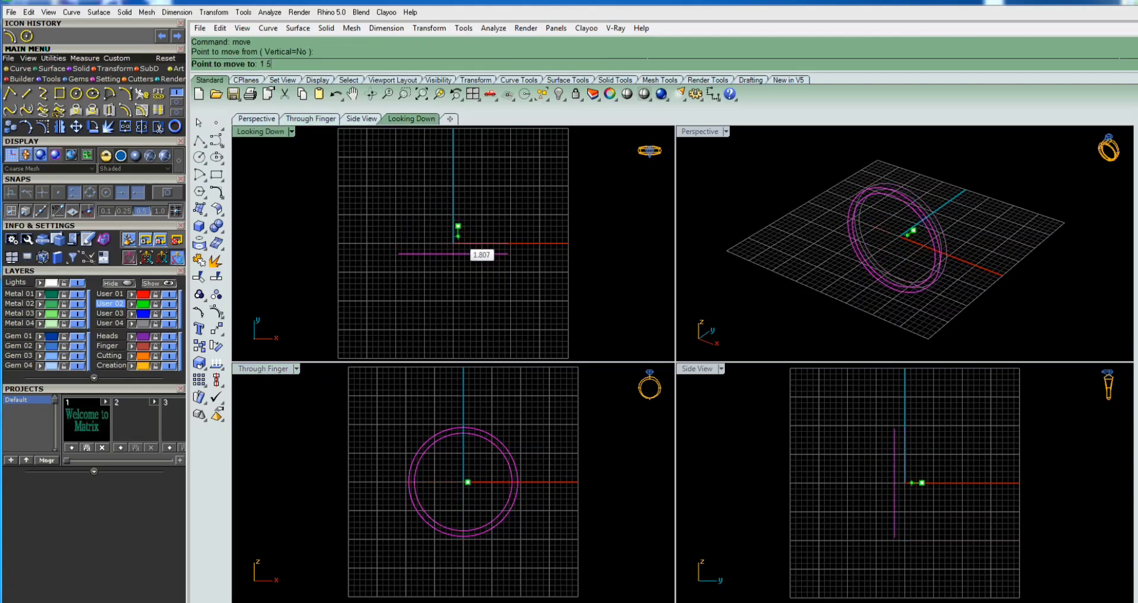
key("Return")
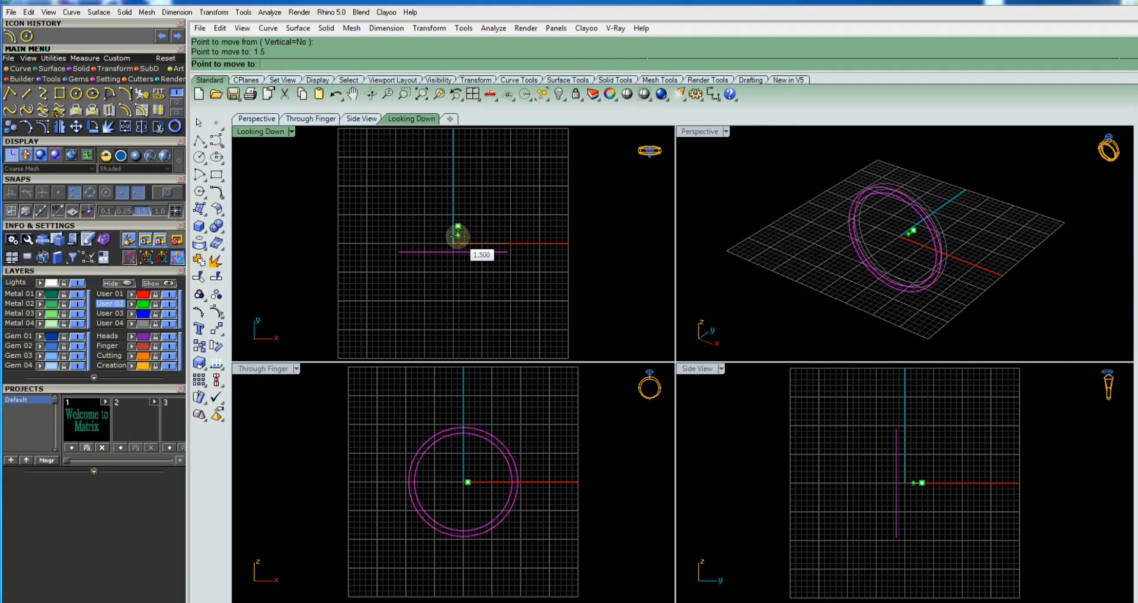
left_click(463, 299)
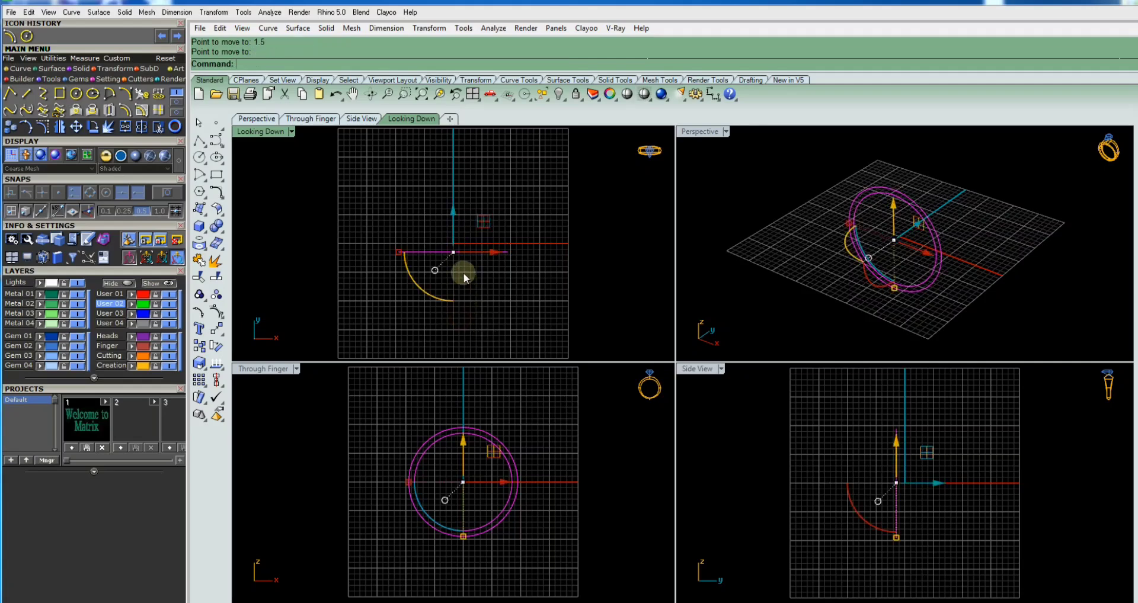
Step: Maximize and restore the Looking Down view, then start Mirror on the circles
scroll(457, 262, "up", 3)
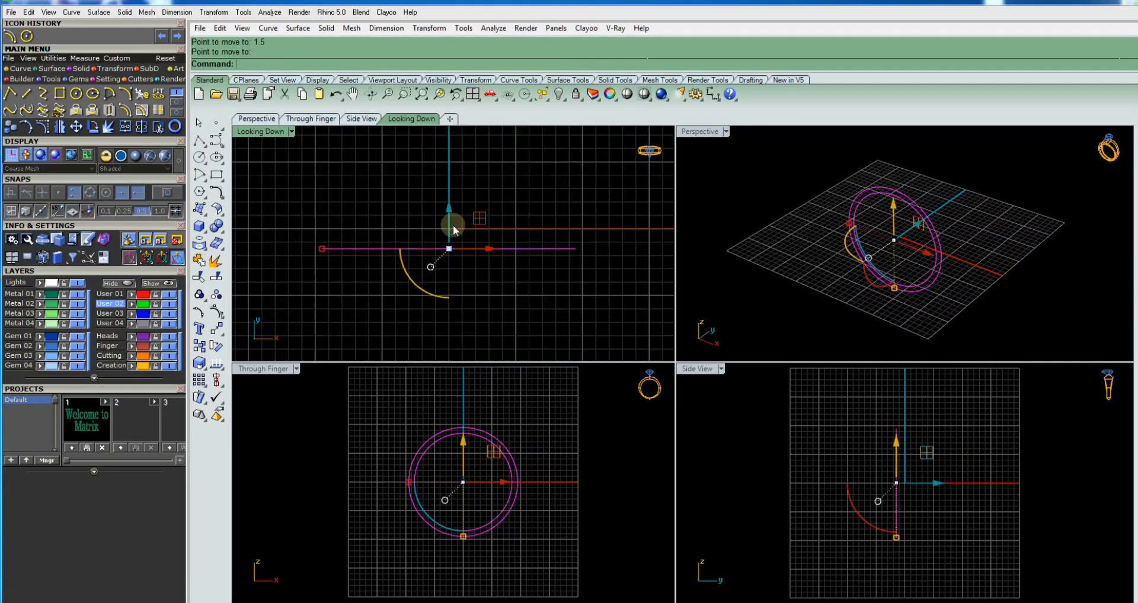
double_click(260, 131)
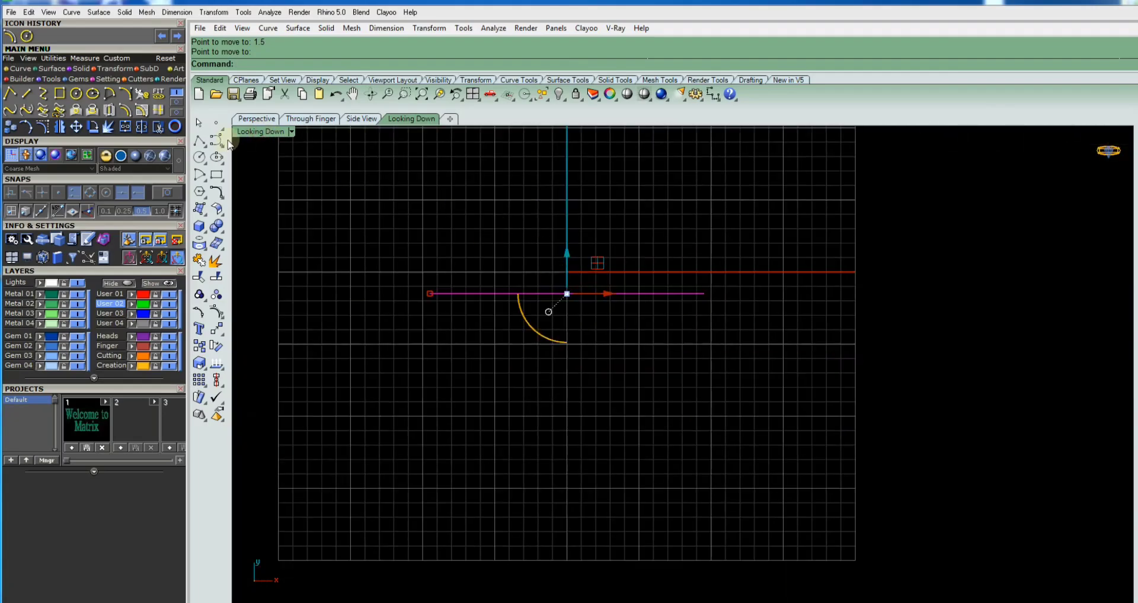
double_click(254, 133)
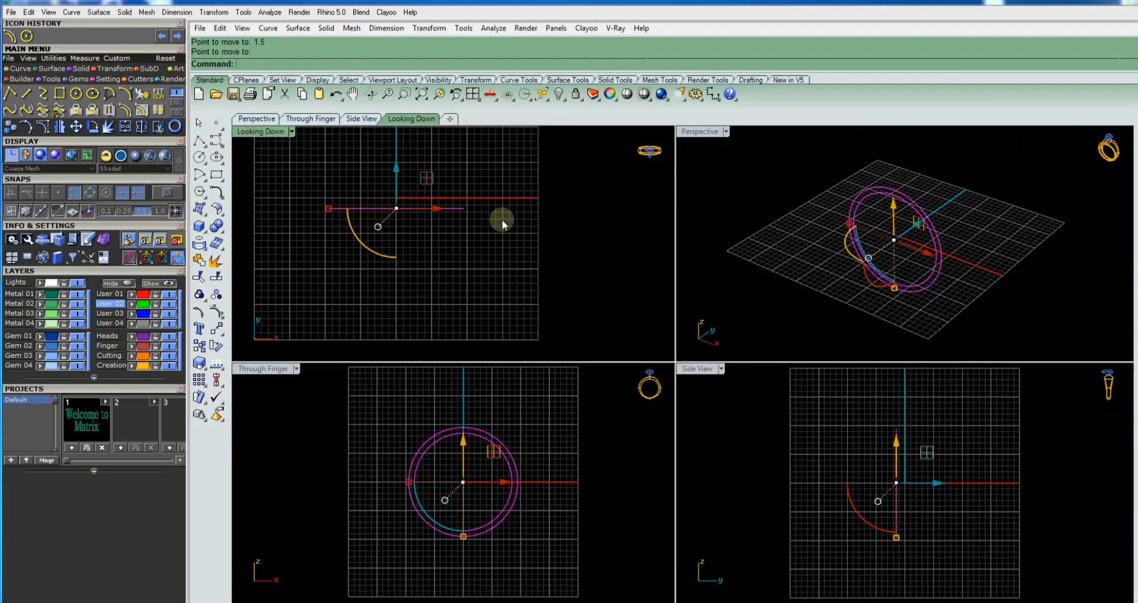
scroll(502, 220, "down", 2)
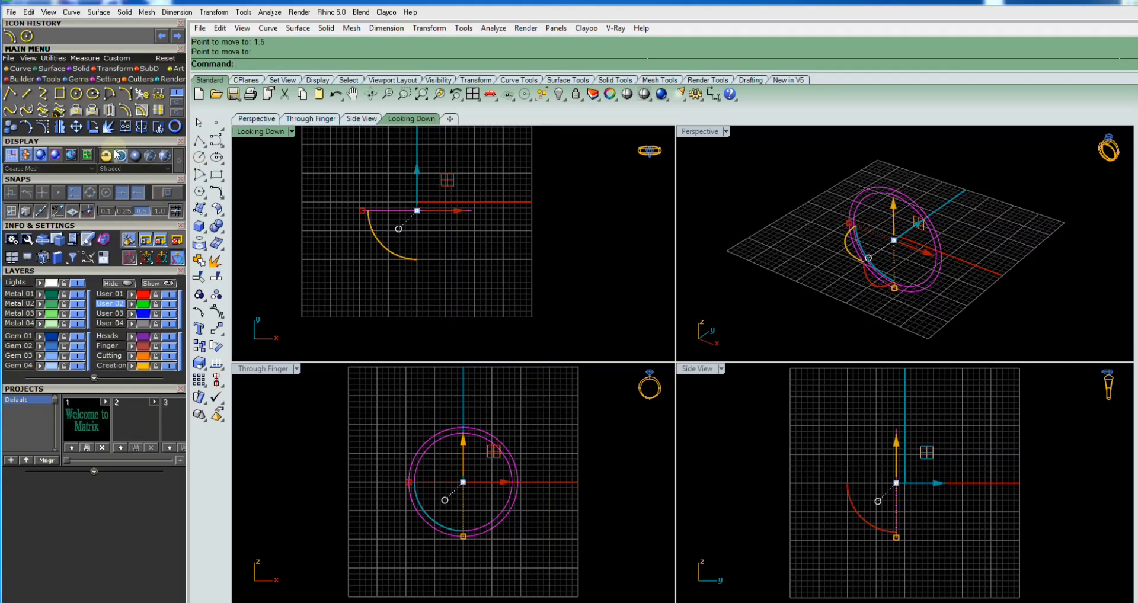
left_click(58, 127)
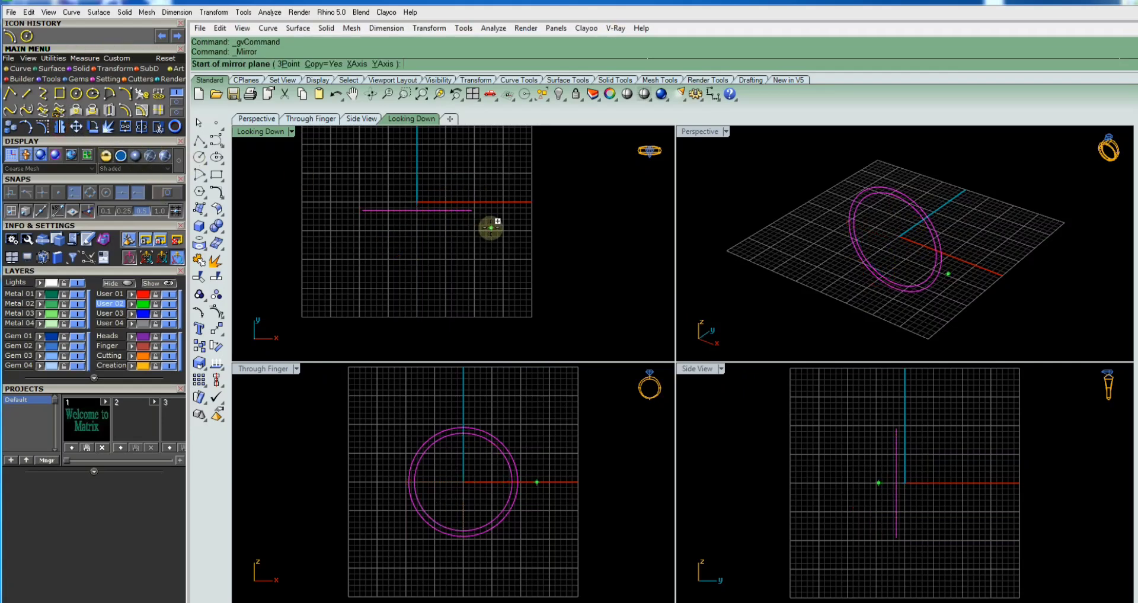
Step: Mirror the circles across a plane starting at the origin, then select the ring curves
type("0")
key("Return")
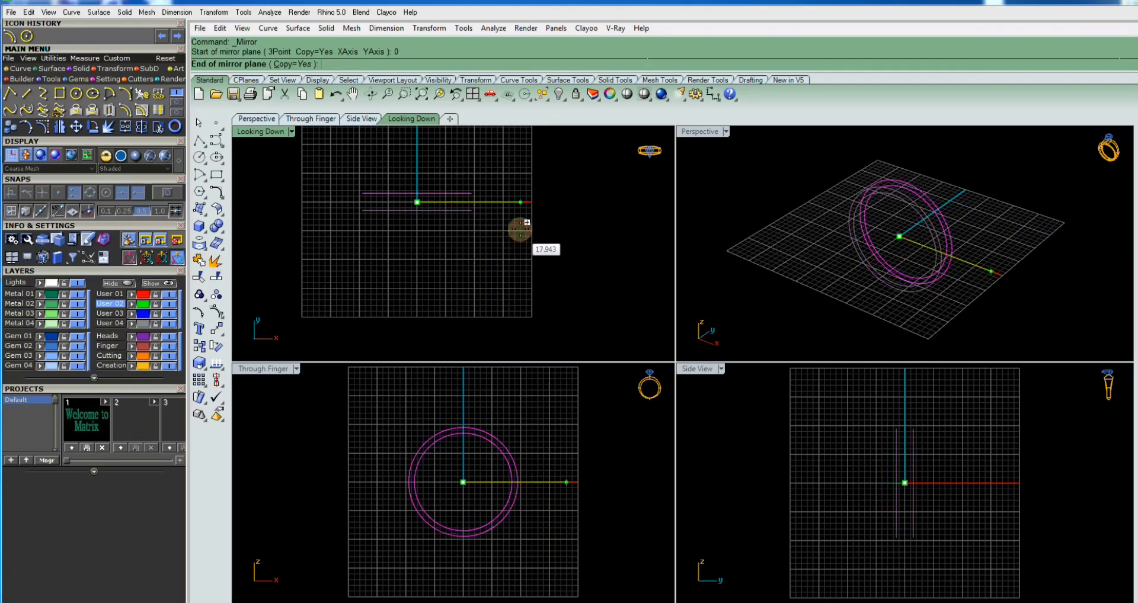
left_click(528, 225)
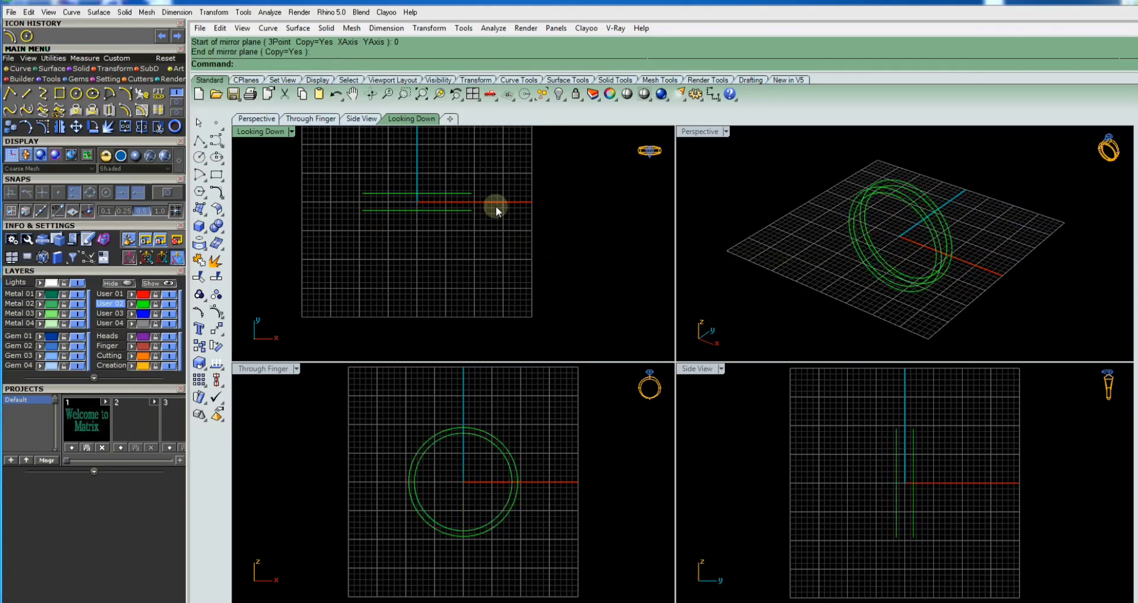
scroll(470, 211, "up", 1)
scroll(508, 477, "up", 2)
scroll(462, 442, "up", 2)
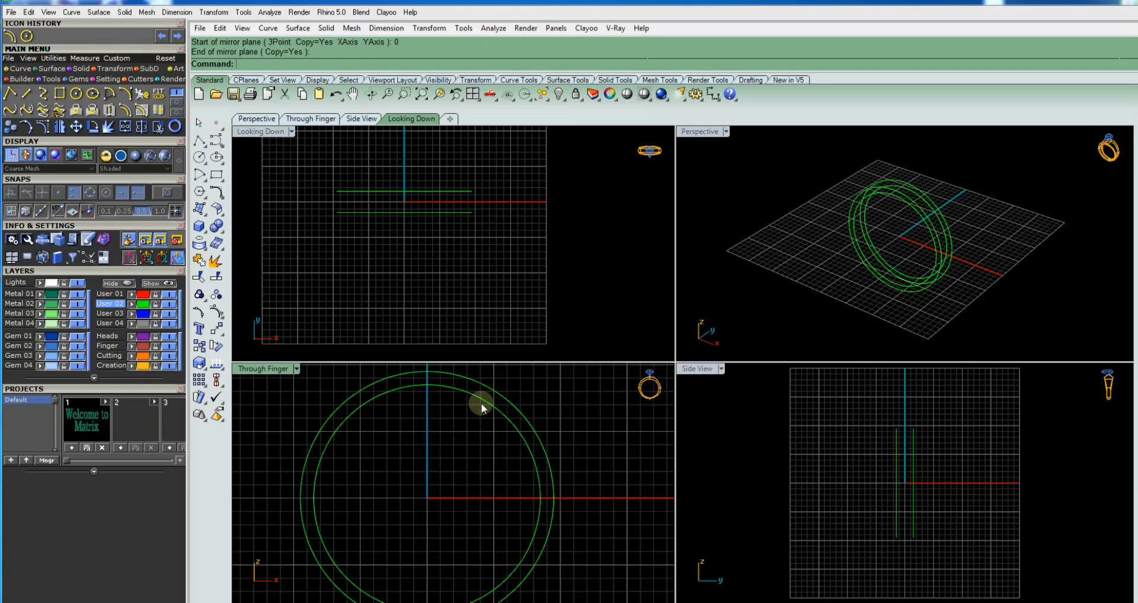
left_click(482, 392)
scroll(483, 393, "up", 2)
left_click(411, 386)
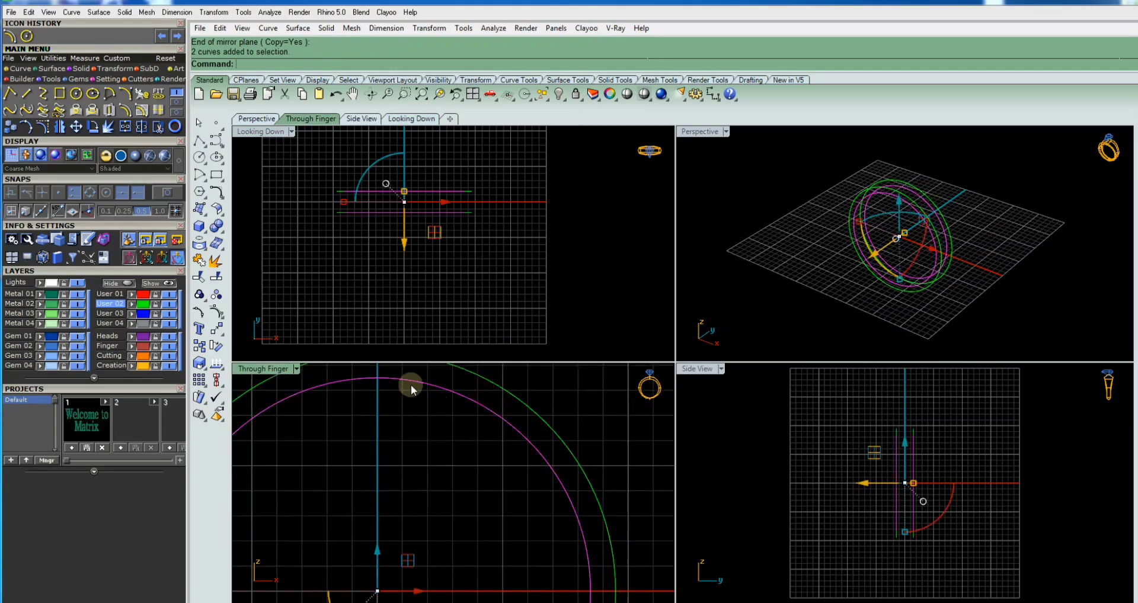
Step: Make Metal 02 the current layer and hide the User 01 layer's red curves
left_click(467, 280)
scroll(540, 267, "down", 1)
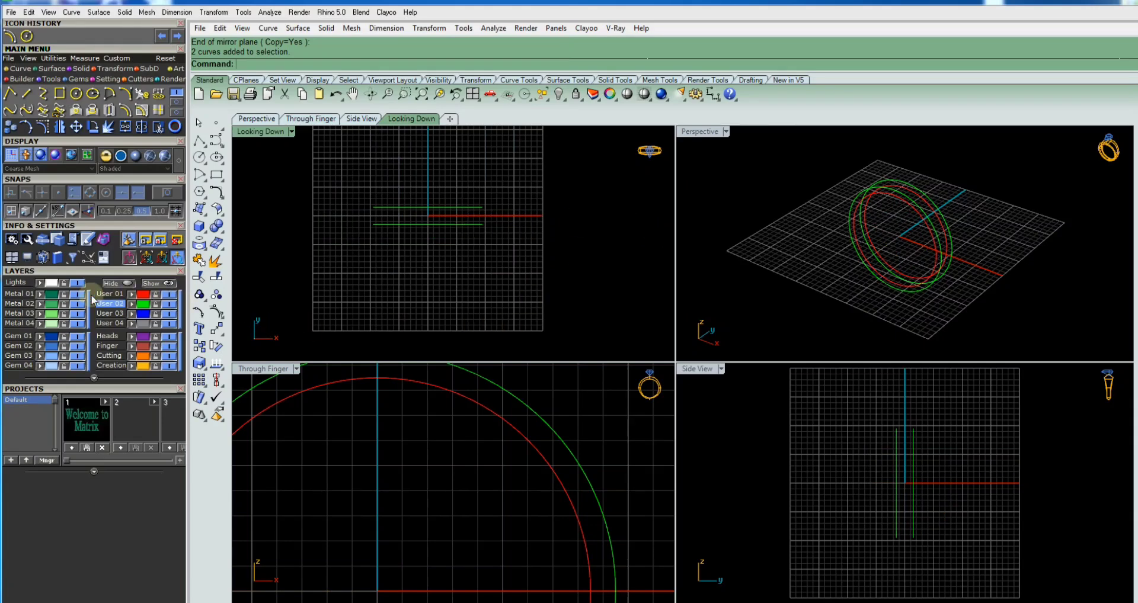
left_click(14, 303)
left_click(169, 295)
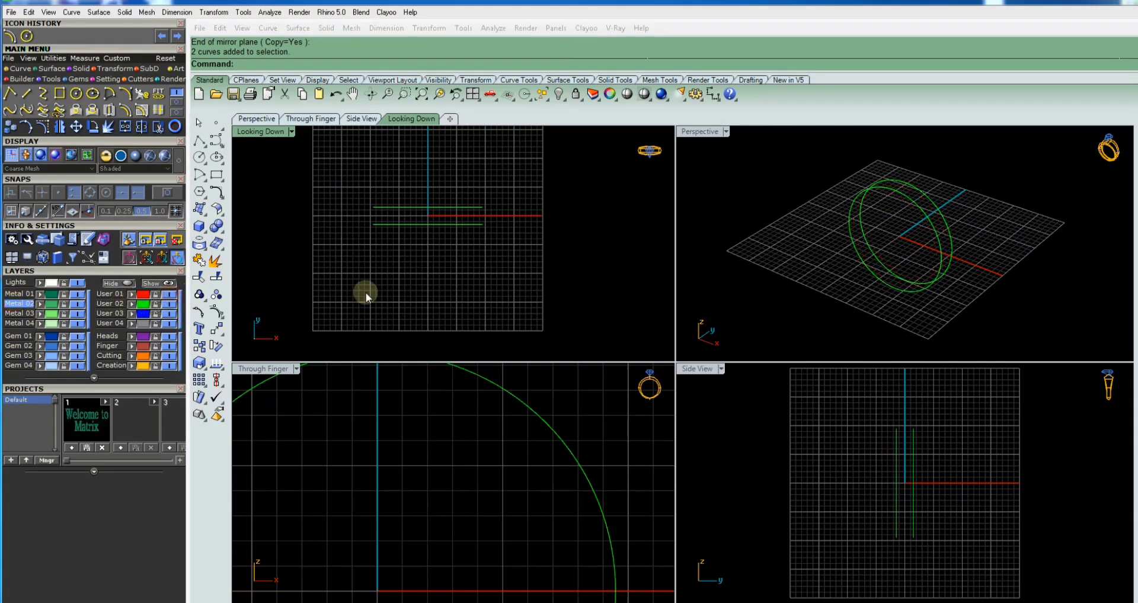
scroll(425, 196, "up", 1)
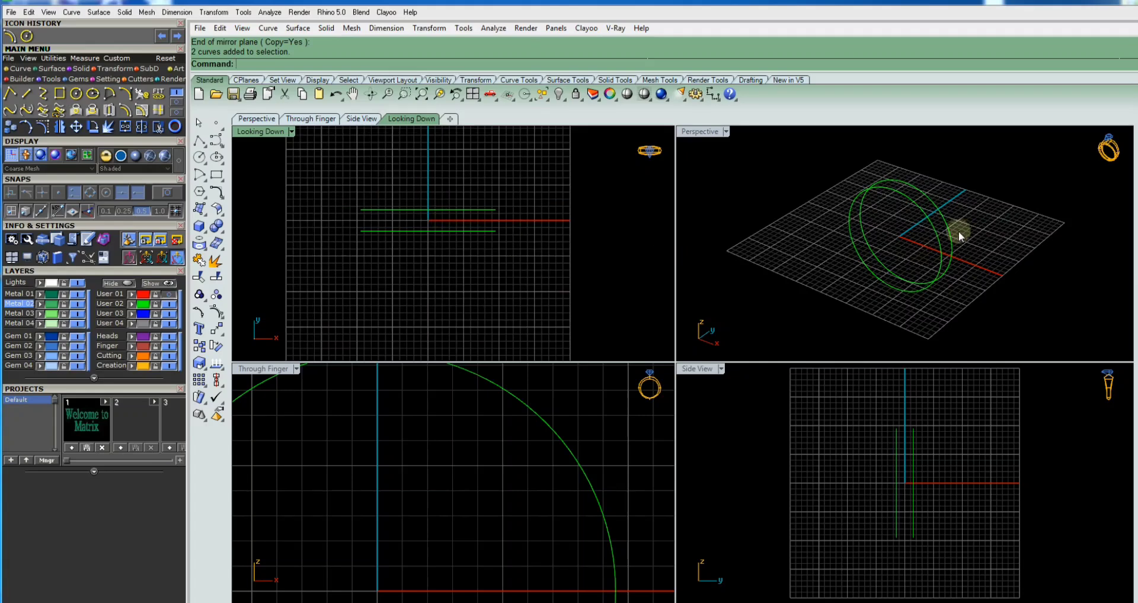
Step: Turn the grid off in the Side View, Through Finger and Looking Down viewports
left_click(923, 446)
scroll(890, 444, "up", 1)
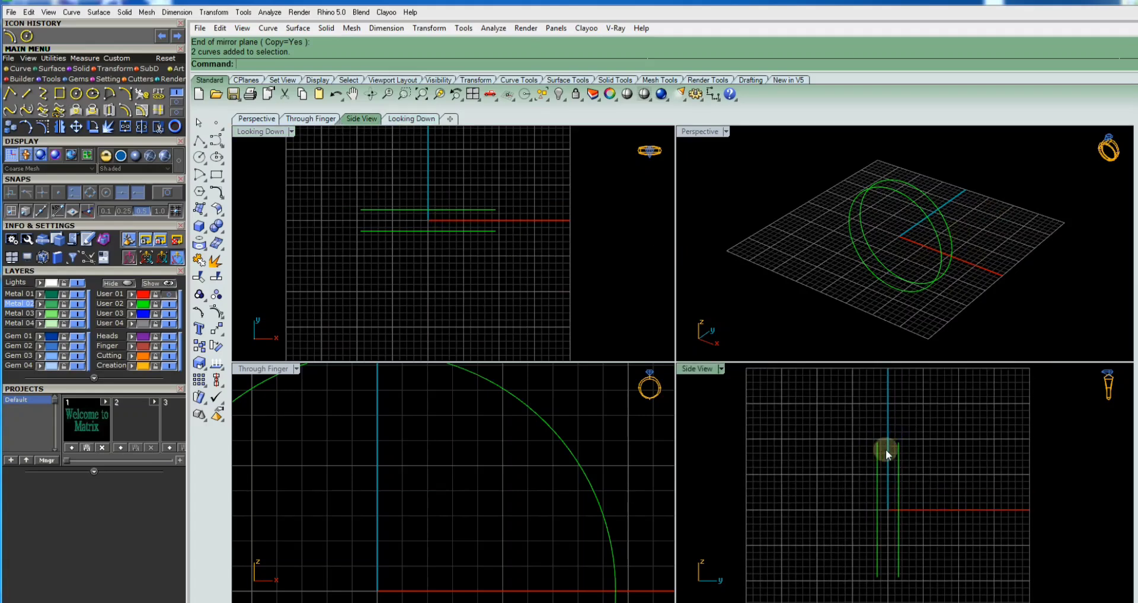
scroll(947, 420, "down", 1)
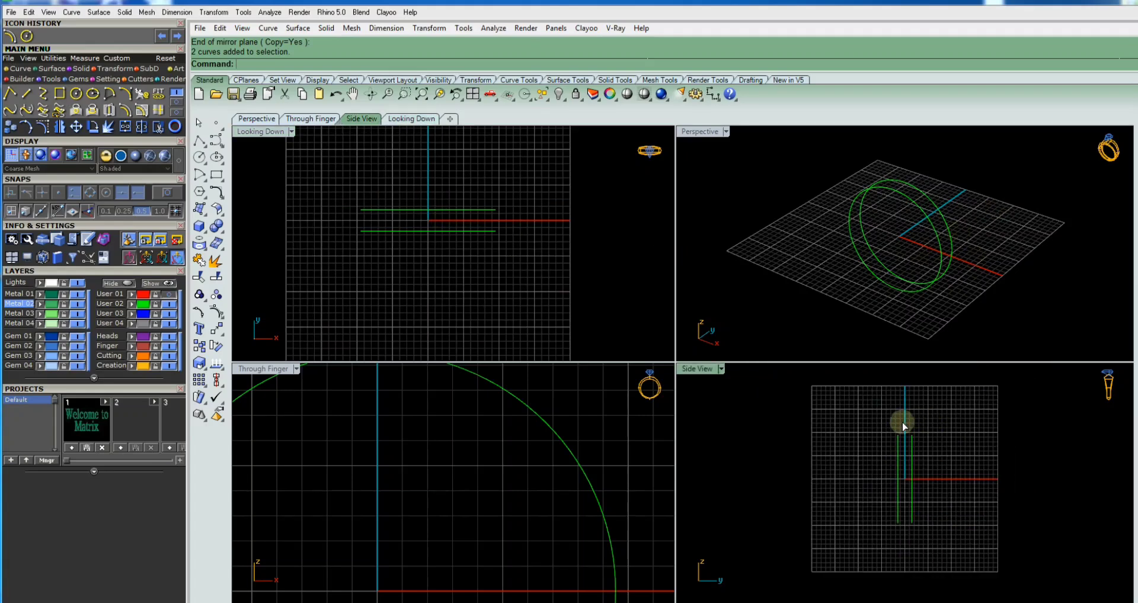
key("F7")
left_click(613, 429)
key("F7")
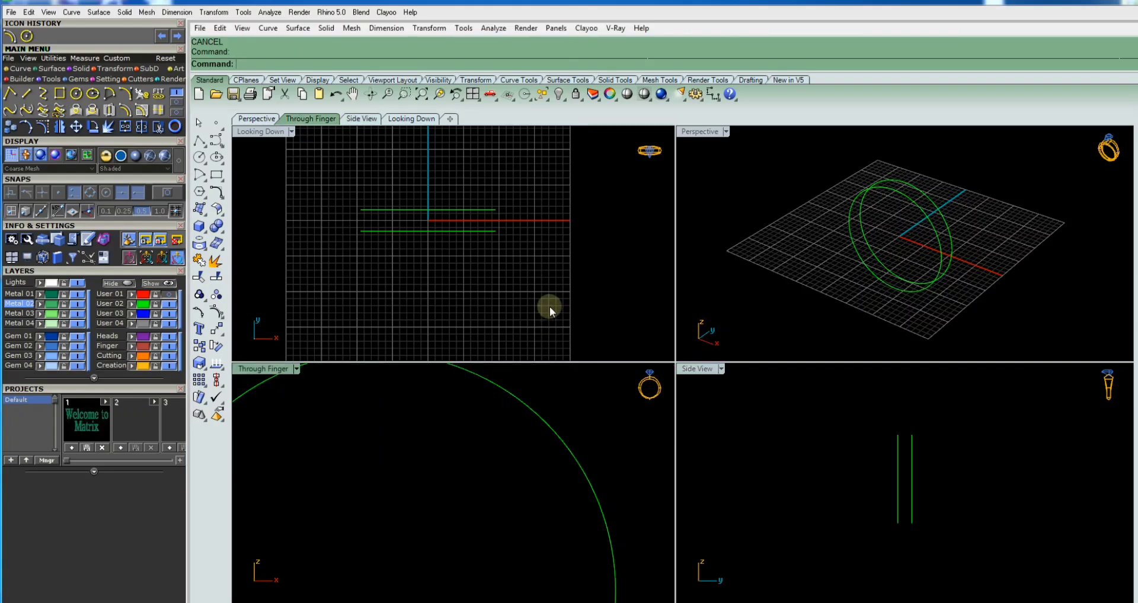
left_click(547, 275)
key("F7")
scroll(546, 272, "down", 3)
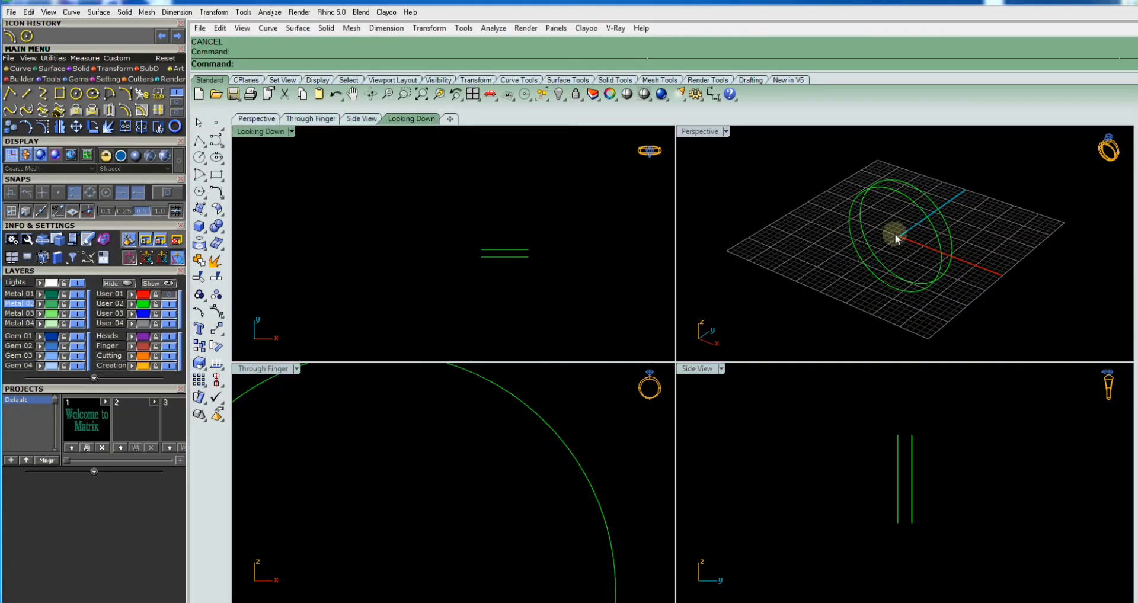
left_click(977, 187)
key("F7")
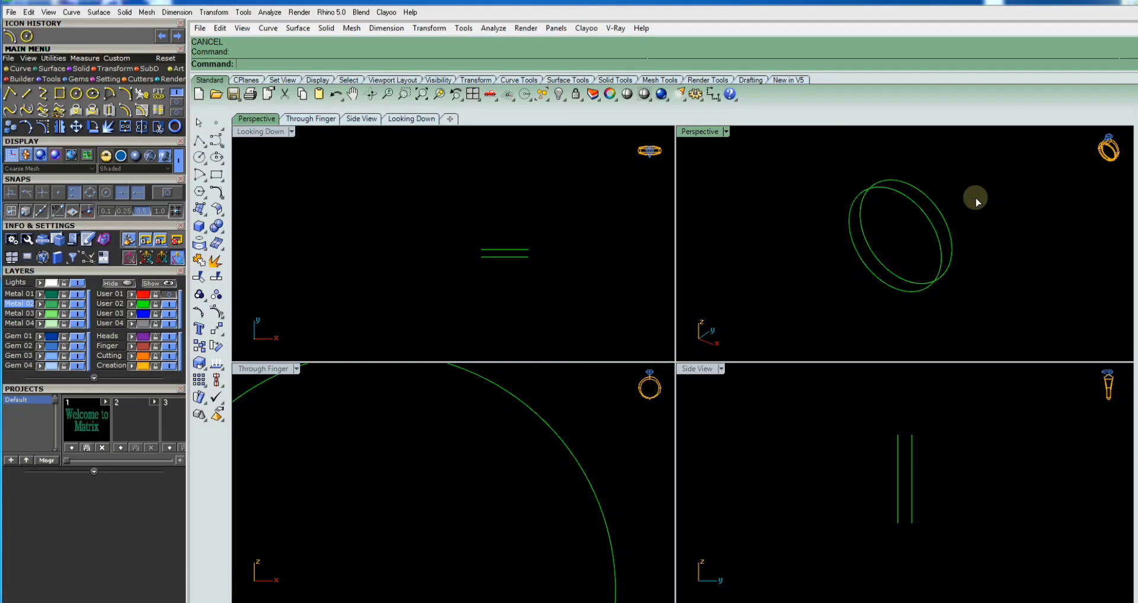
key("F7")
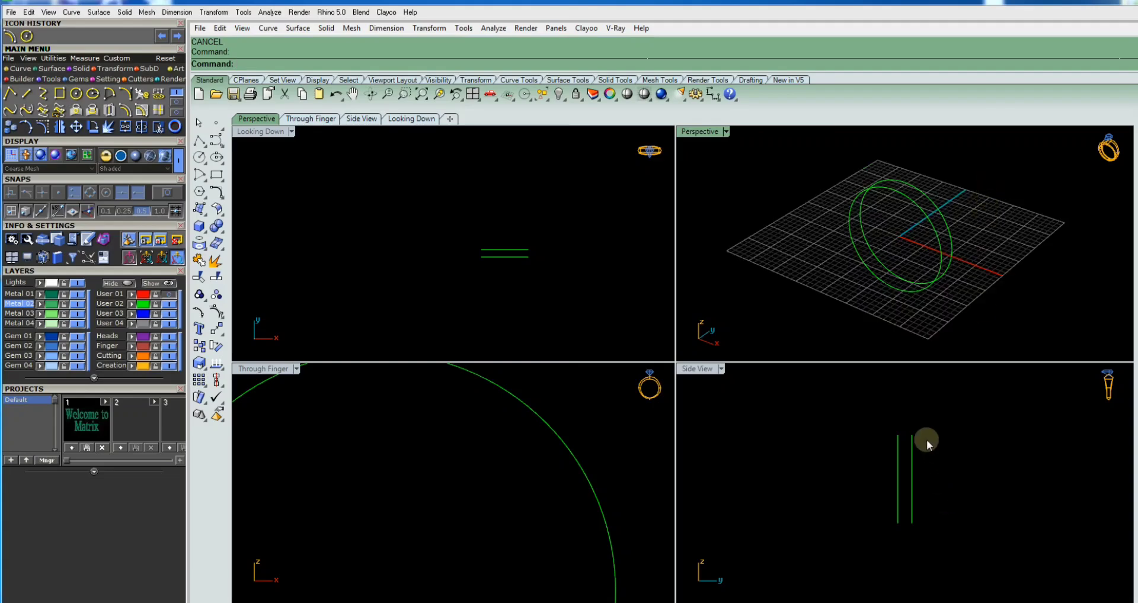
Step: Orbit the Perspective view to a new angle and activate the Side View
right_click_drag(938, 306, 973, 175)
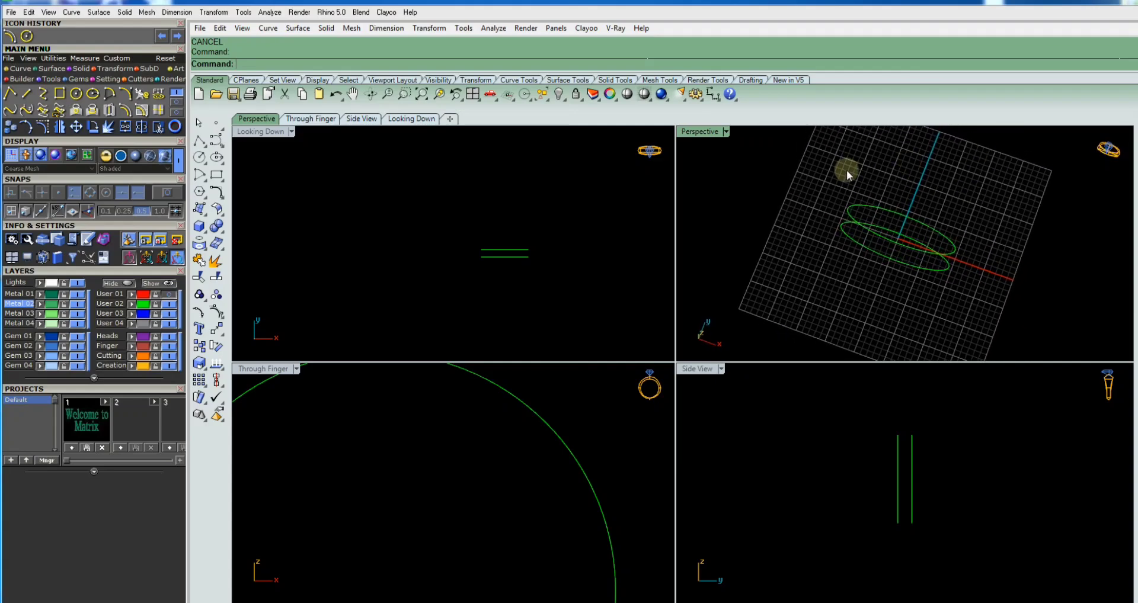
right_click_drag(973, 176, 767, 319)
scroll(440, 436, "down", 3)
scroll(439, 436, "down", 3)
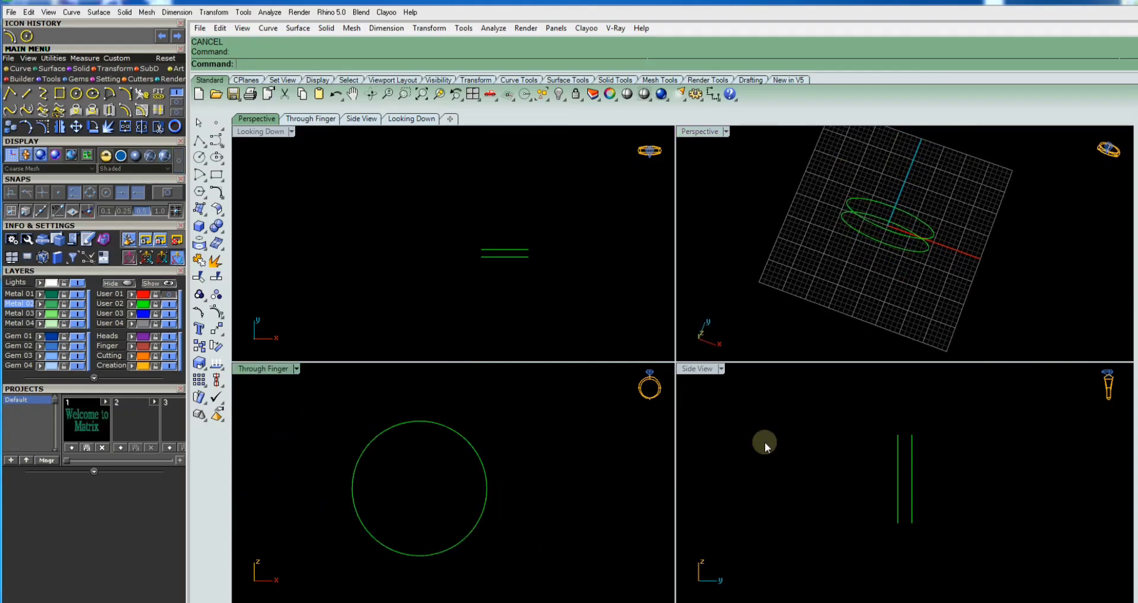
left_click(856, 454)
Step: Draw an interpolated curve joining the two side-view line tops and show its control points
left_click(42, 93)
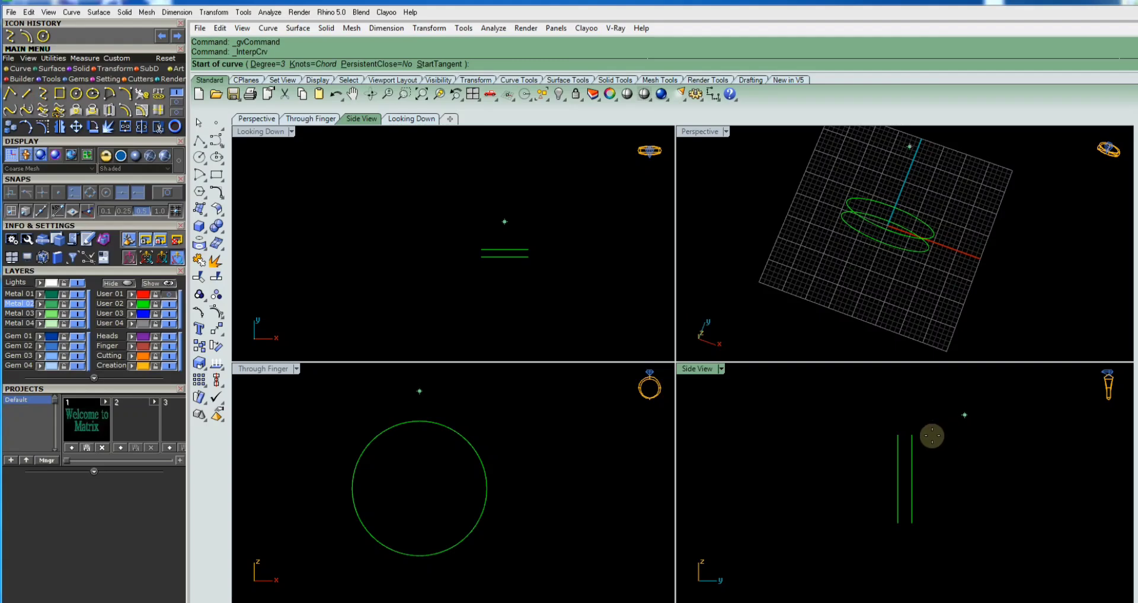
scroll(927, 438, "up", 2)
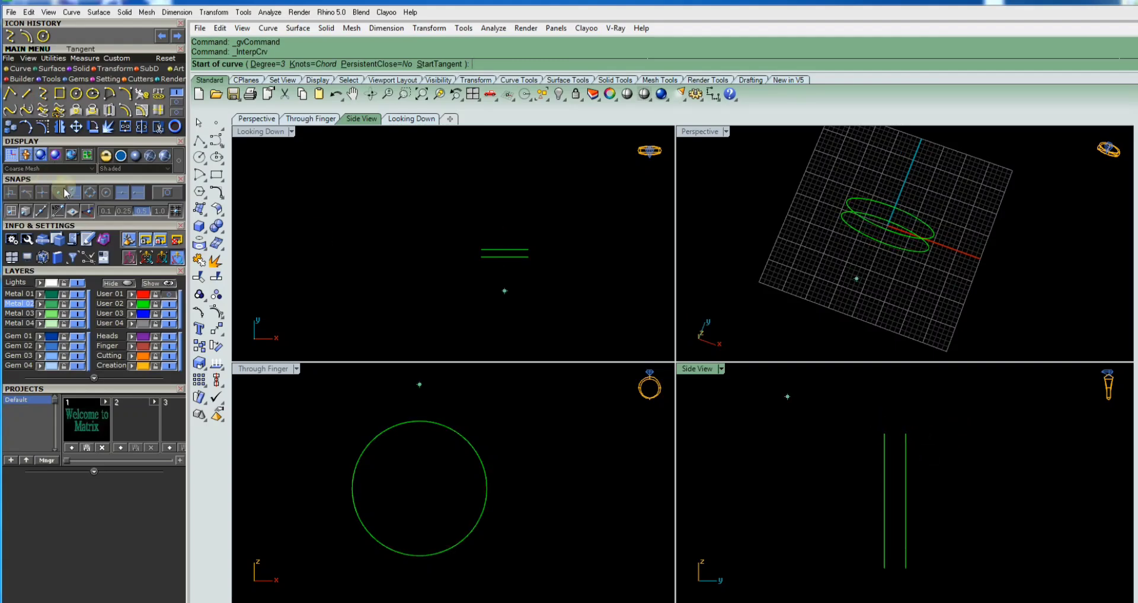
key("ctrl+c")
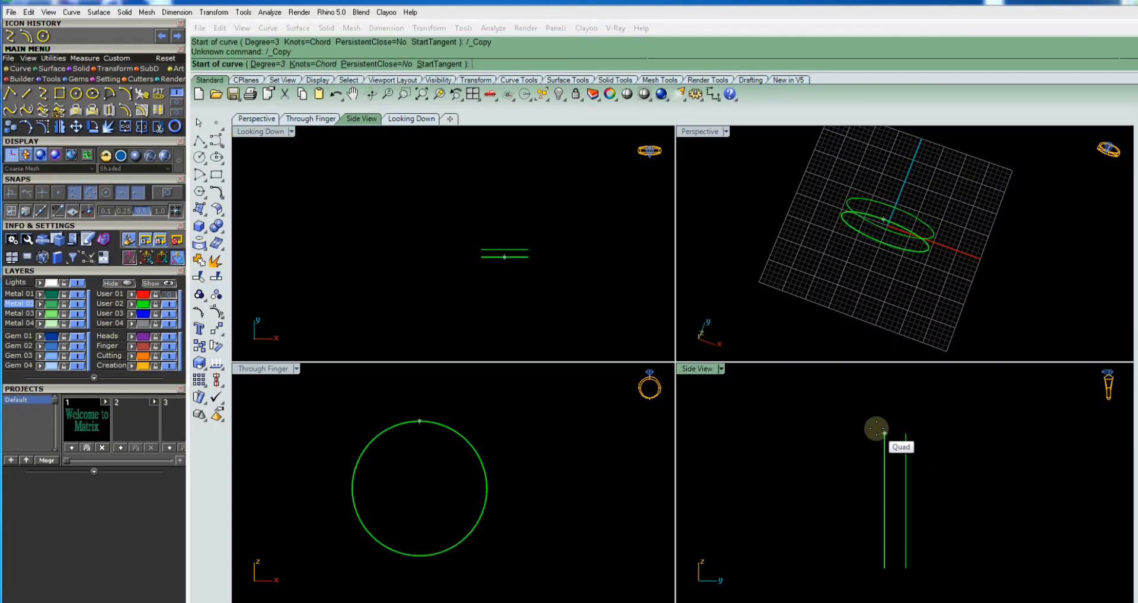
left_click(884, 433)
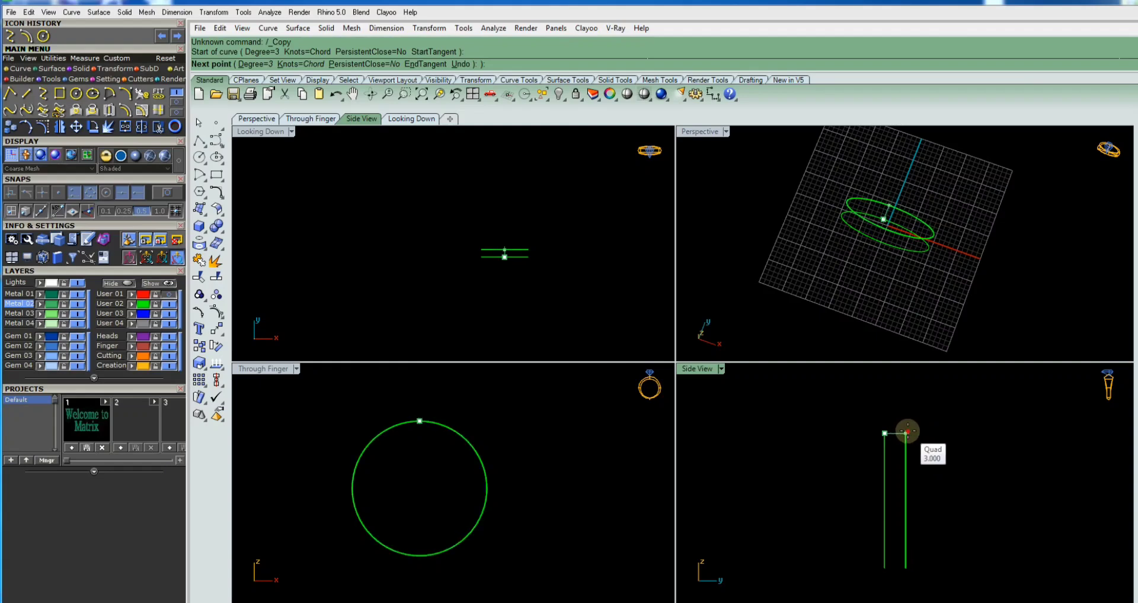
left_click(907, 432)
key("Return")
scroll(907, 432, "up", 3)
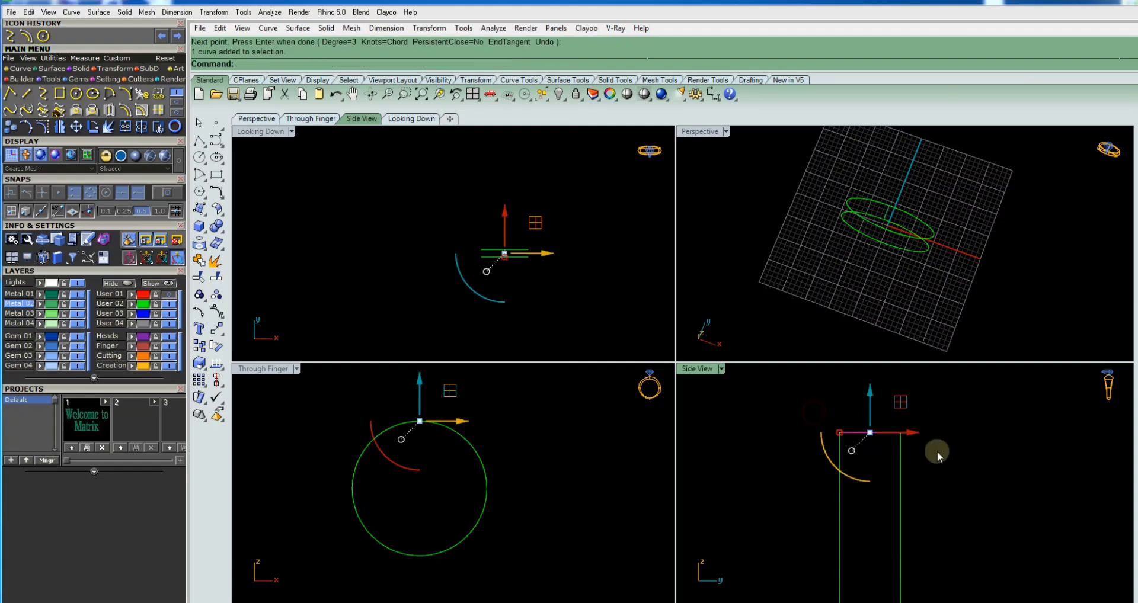
key("F10")
Step: Raise the curve's two middle control points into a rounded arch, then hide the points
scroll(844, 411, "up", 1)
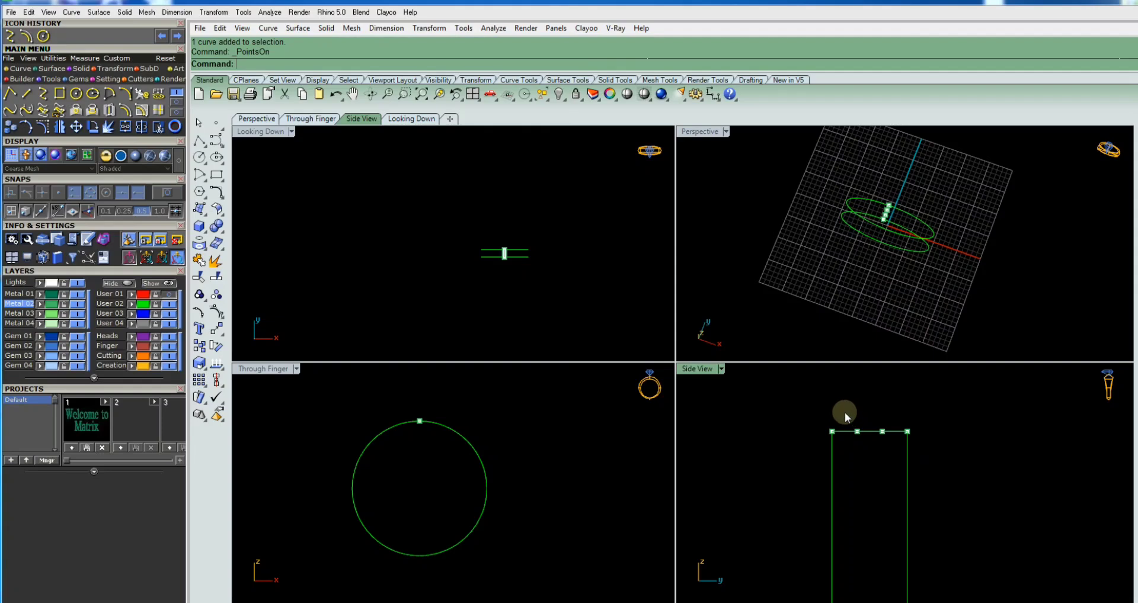
left_click_drag(881, 453, 884, 453)
left_click_drag(869, 398, 870, 371)
scroll(836, 457, "down", 1)
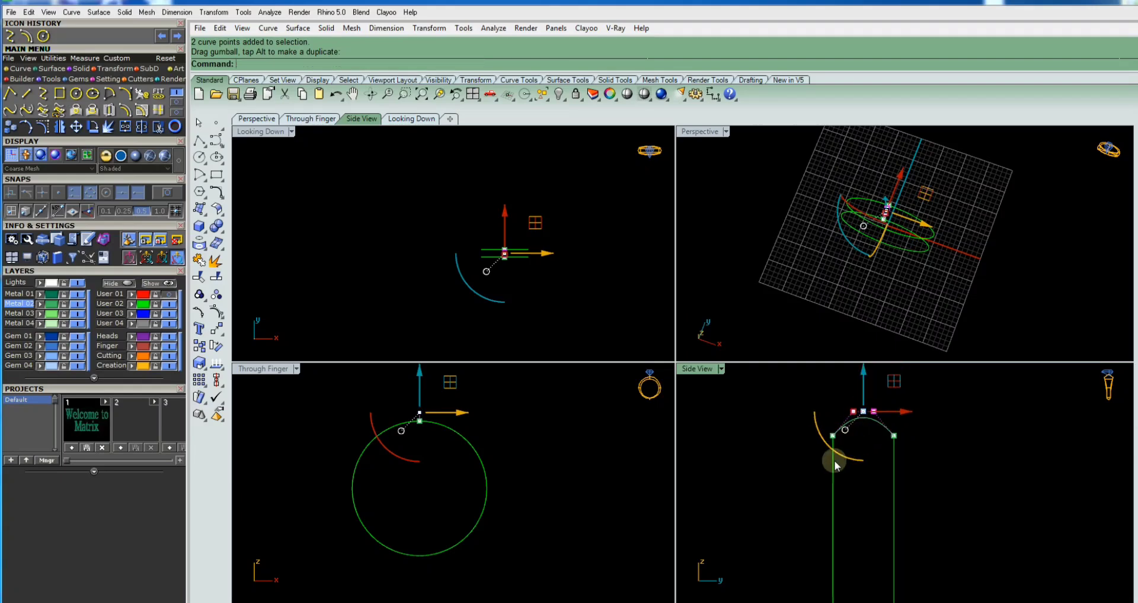
scroll(836, 457, "down", 1)
left_click_drag(855, 424, 837, 426)
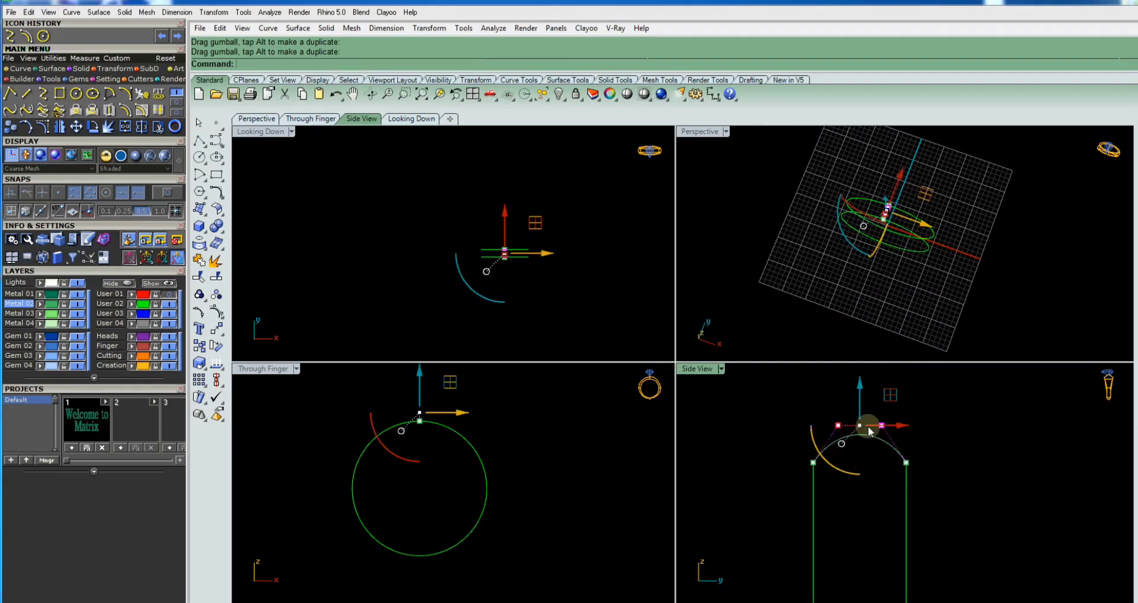
right_click_drag(898, 425, 879, 446)
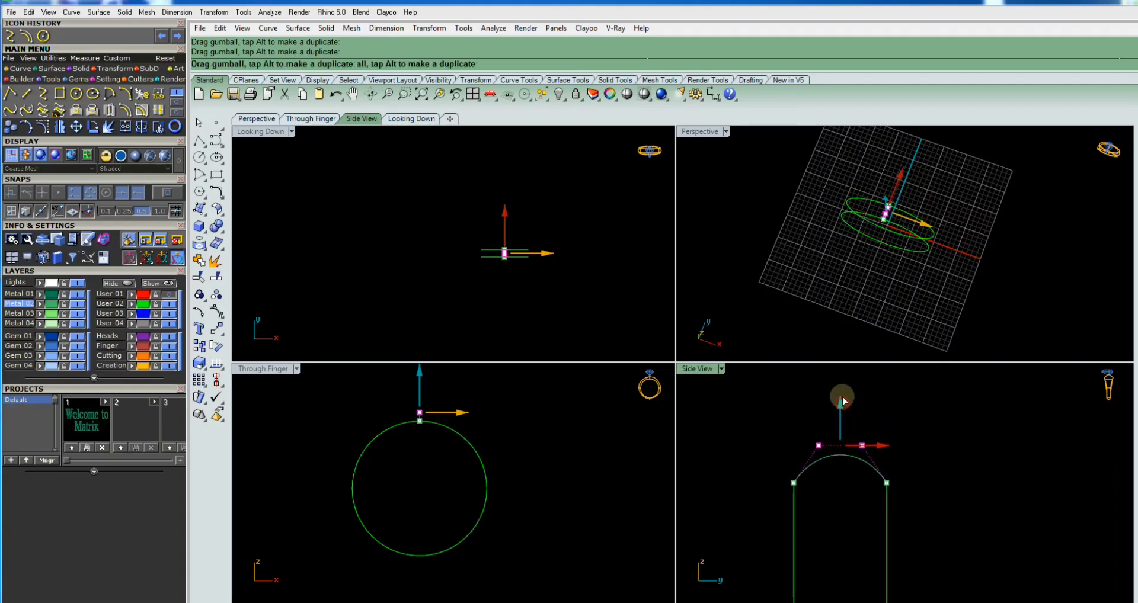
mouse_move(843, 420)
left_mouse_down()
mouse_move(843, 396)
mouse_move(864, 453)
left_mouse_up()
left_click(901, 414)
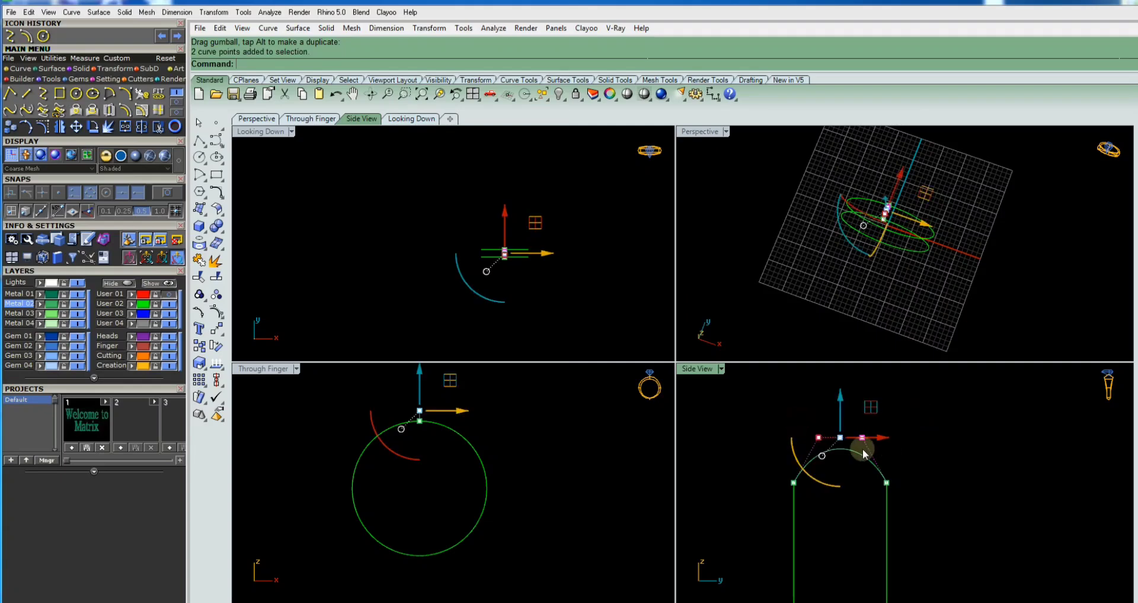
key("Escape")
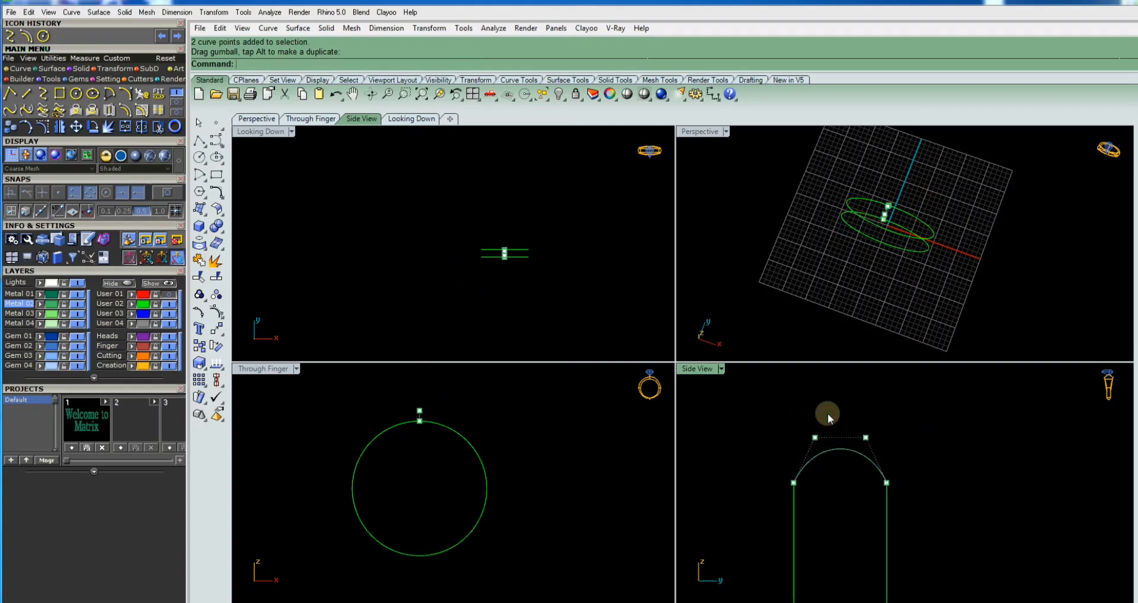
scroll(827, 414, "down", 4)
key("Escape")
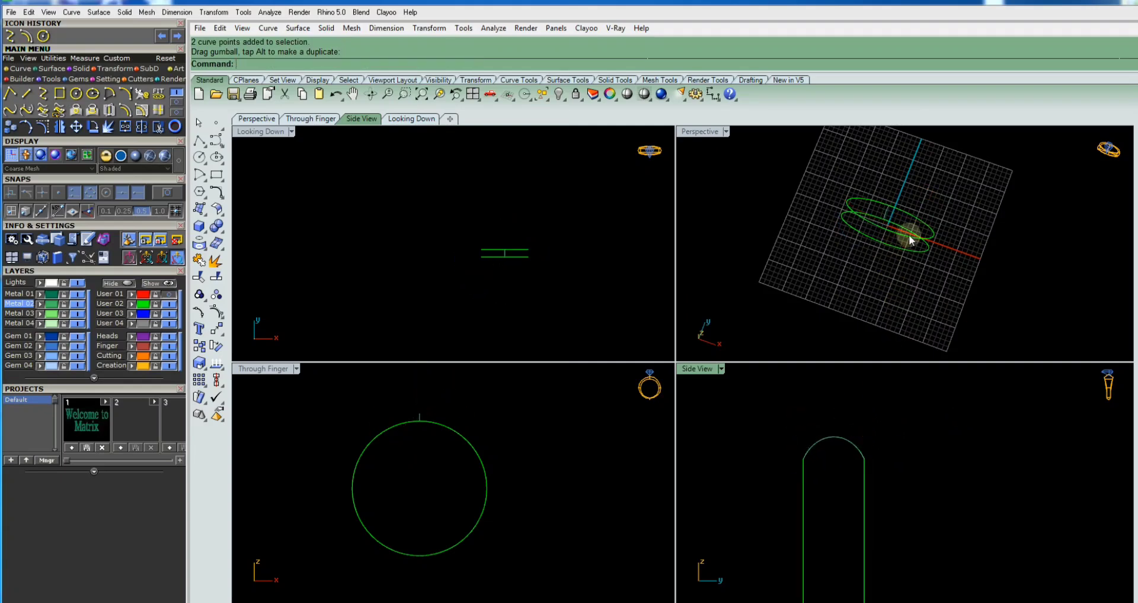
Step: Profile-sweep the arch along both ring circles with Maintain height checked
left_click(53, 68)
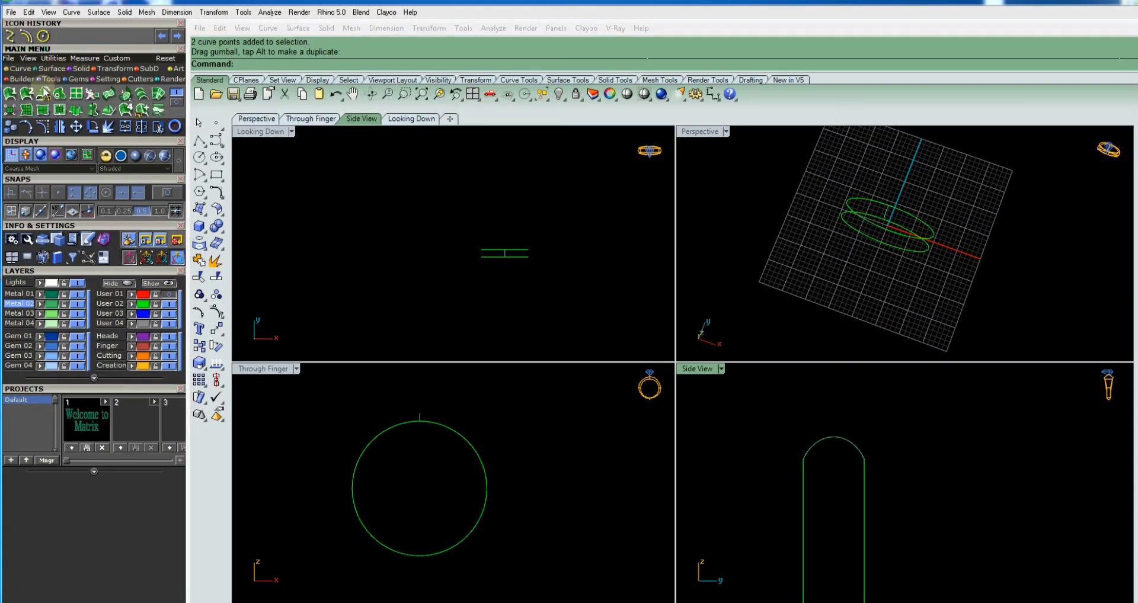
left_click(43, 93)
left_click(895, 224)
scroll(894, 224, "up", 2)
left_click(902, 205)
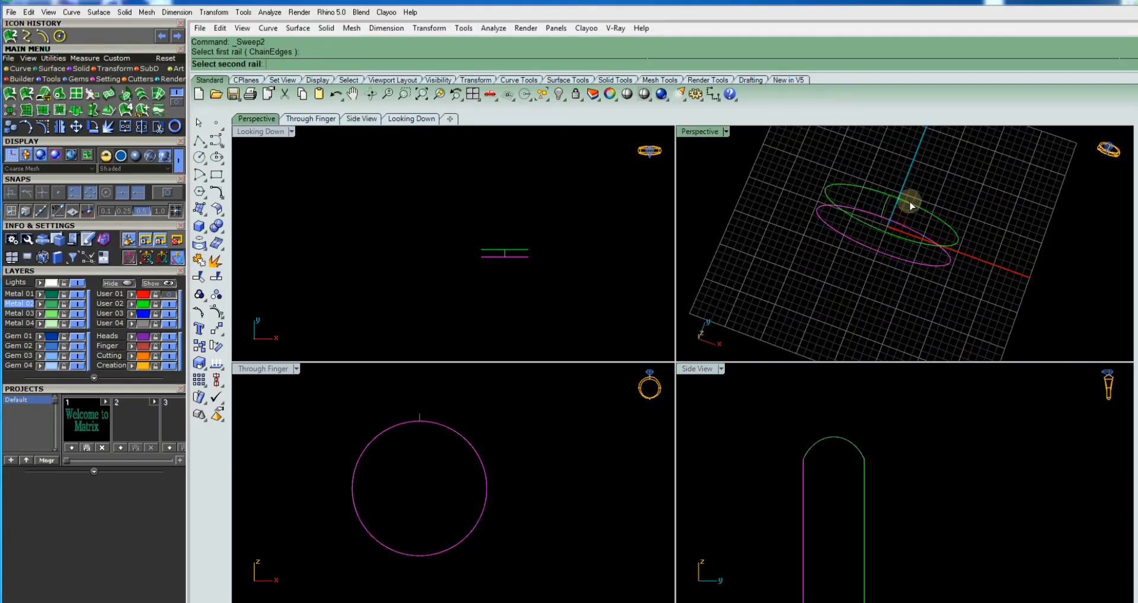
left_click(896, 205)
right_click(941, 204)
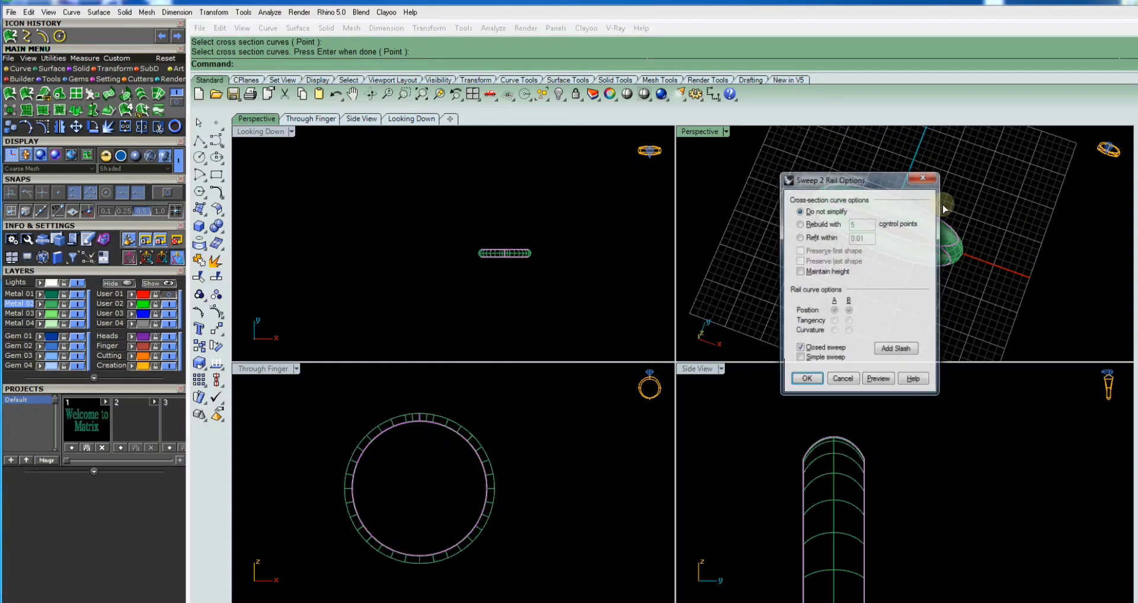
left_click(799, 272)
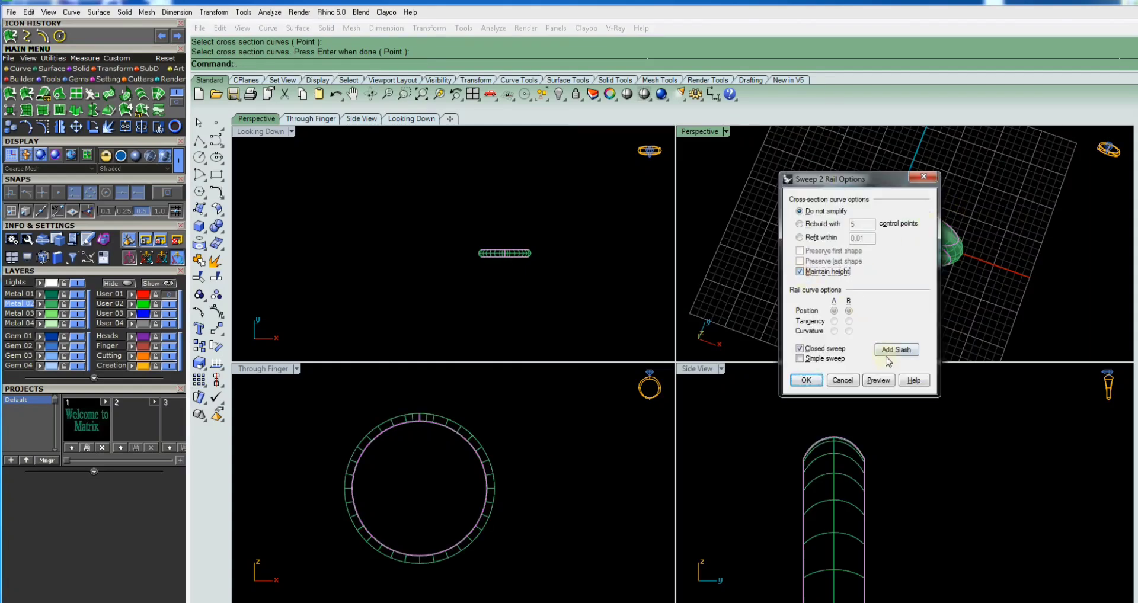
left_click(884, 383)
left_click(821, 384)
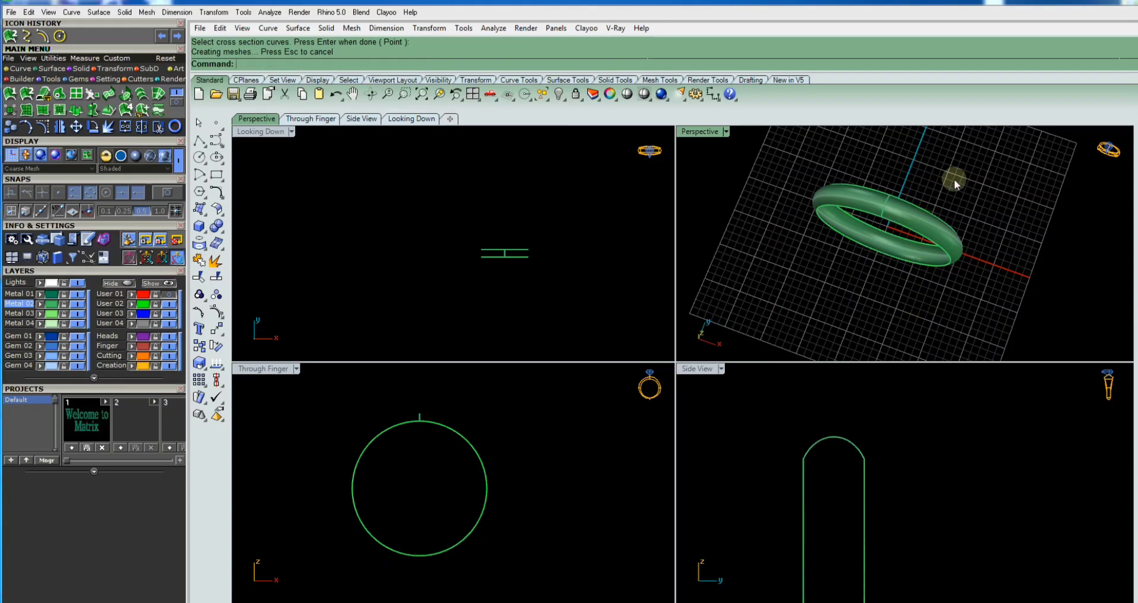
Step: Show the User 01 layer so its red inner circle curve appears
left_click_drag(948, 173, 795, 287)
scroll(865, 198, "up", 3)
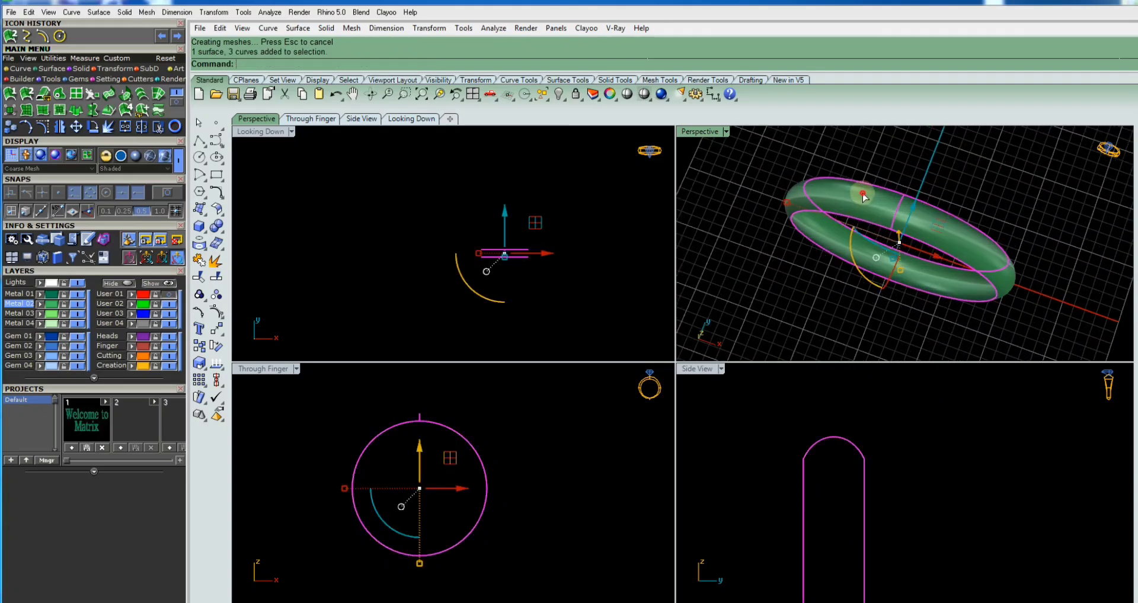
left_click(864, 196, "ctrl")
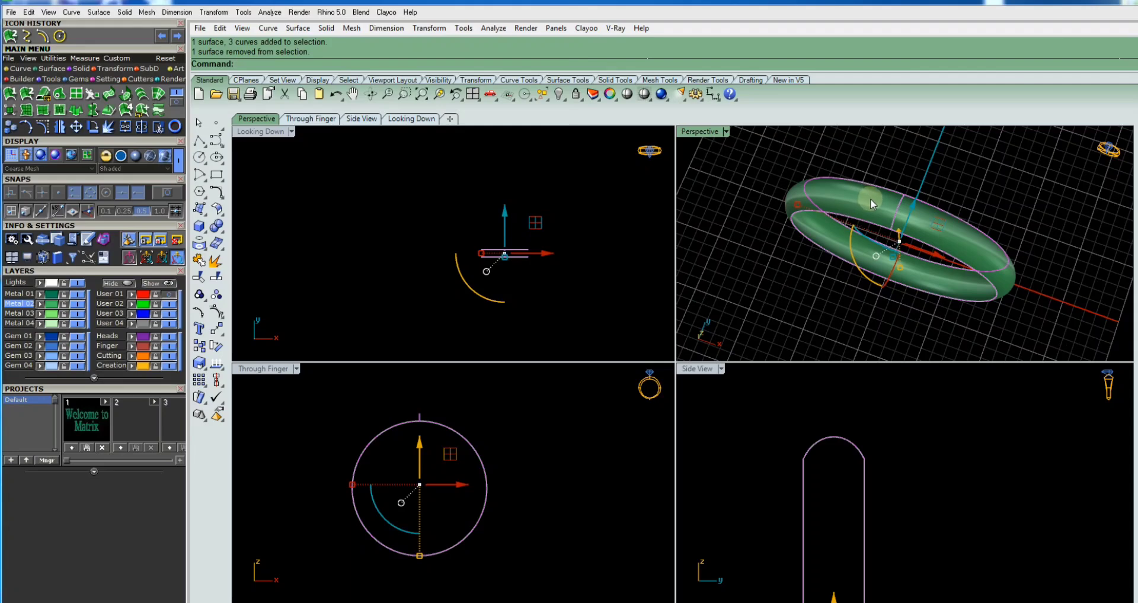
left_click(578, 211)
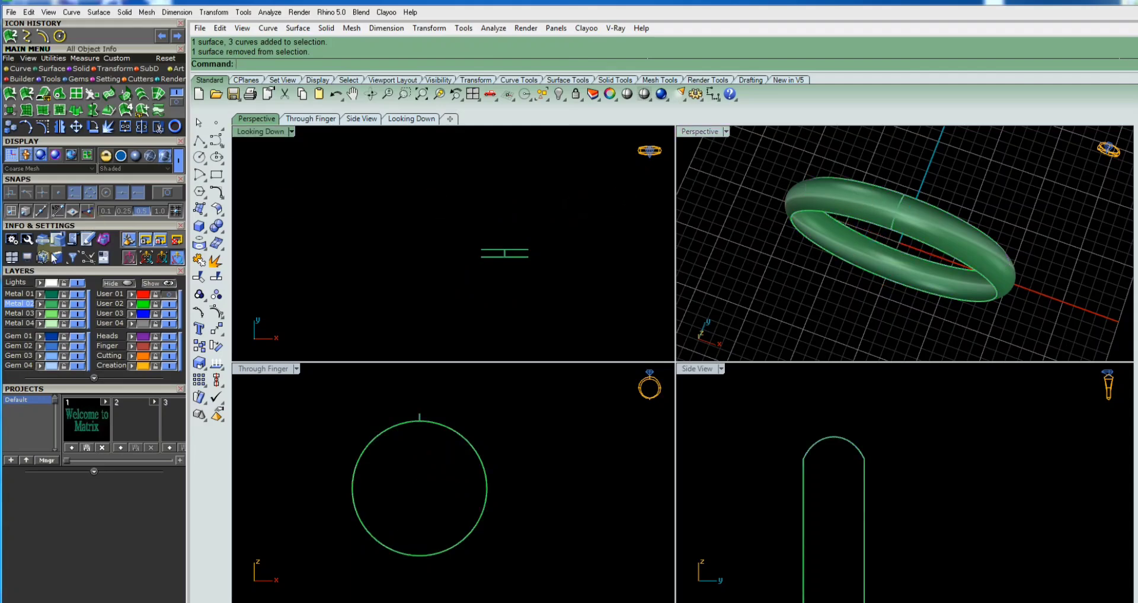
left_click(168, 295)
Step: Pick the inner circle curve and orbit the perspective view around the ring
scroll(806, 223, "up", 3)
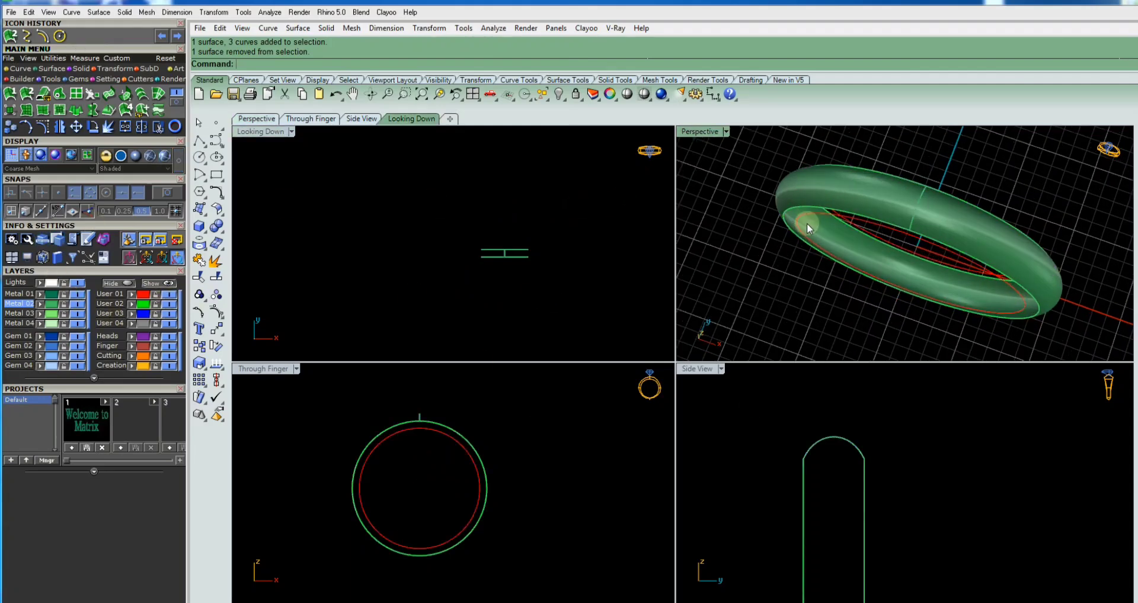
scroll(798, 219, "up", 2)
left_click(794, 218)
left_click(795, 219)
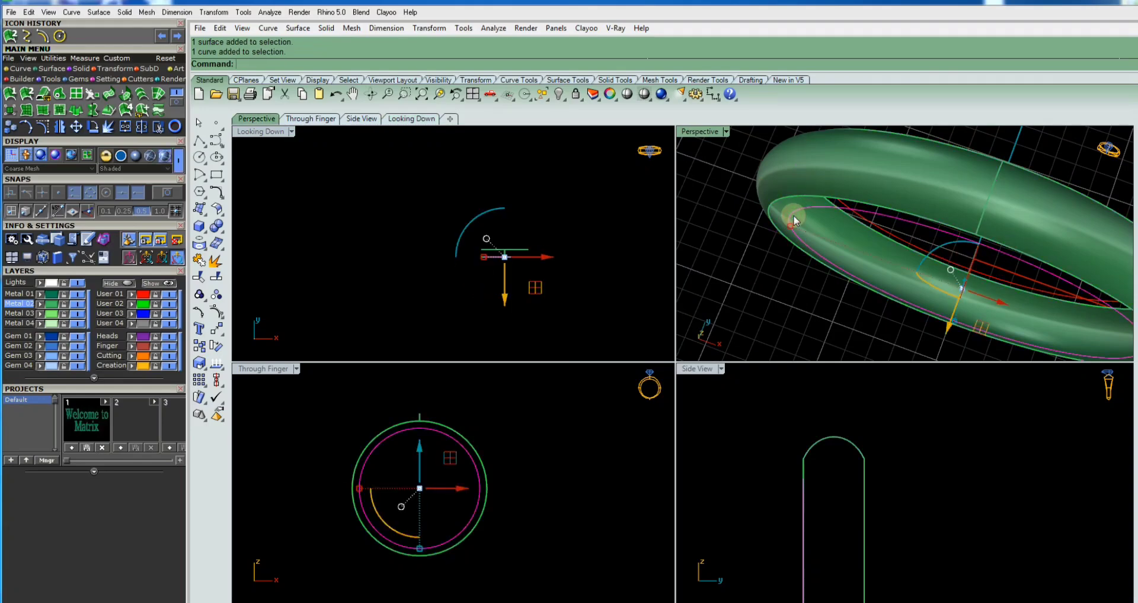
left_click(788, 199)
right_click_drag(788, 199, 812, 233)
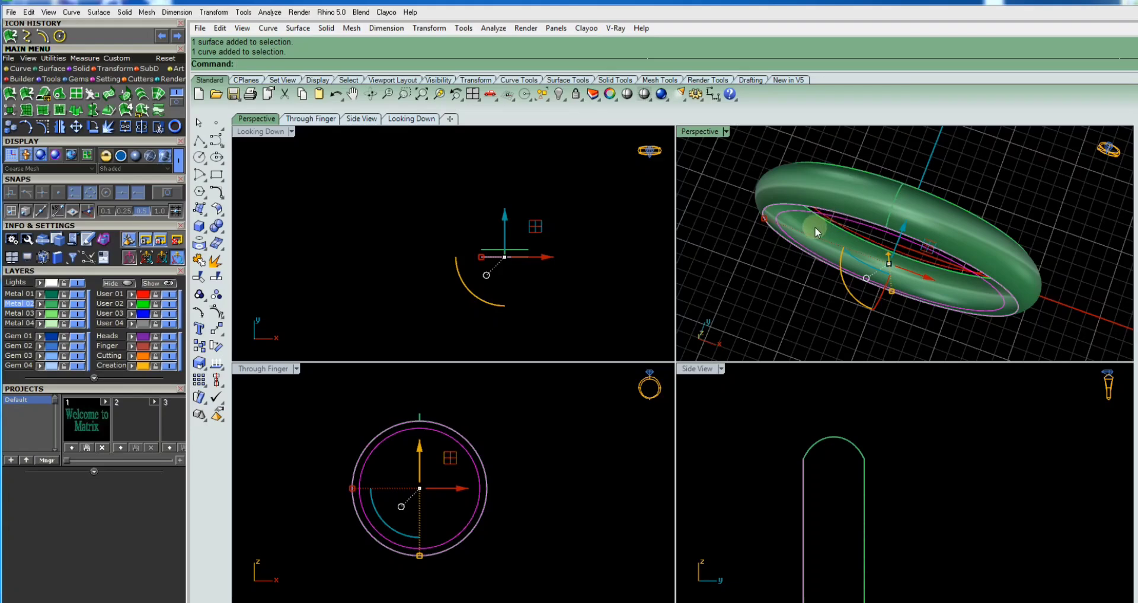
right_click_drag(816, 227, 802, 184)
Step: Select the ring's construction curves, leaving out the ring surface and cross-section curve
left_click_drag(746, 157, 1062, 344)
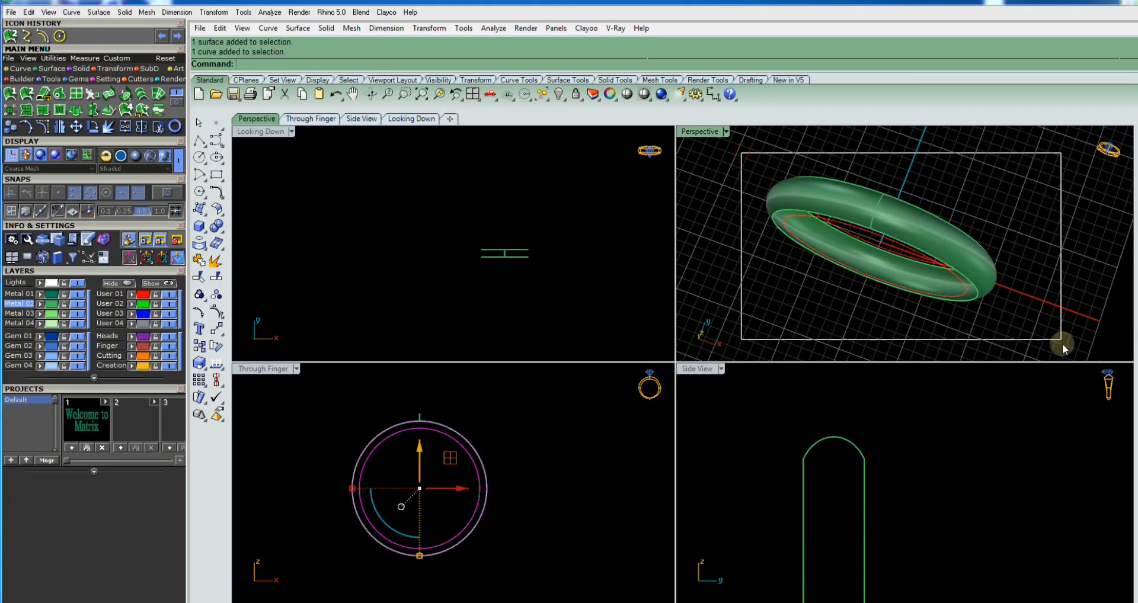
scroll(760, 198, "up", 2)
left_click(767, 195, "ctrl")
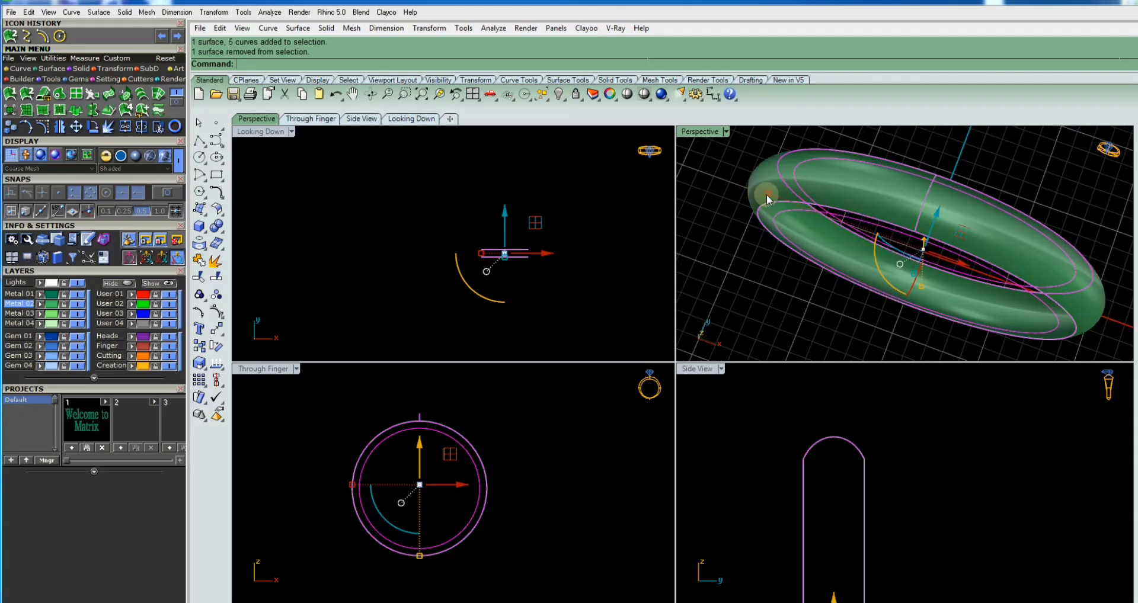
scroll(922, 219, "up", 1)
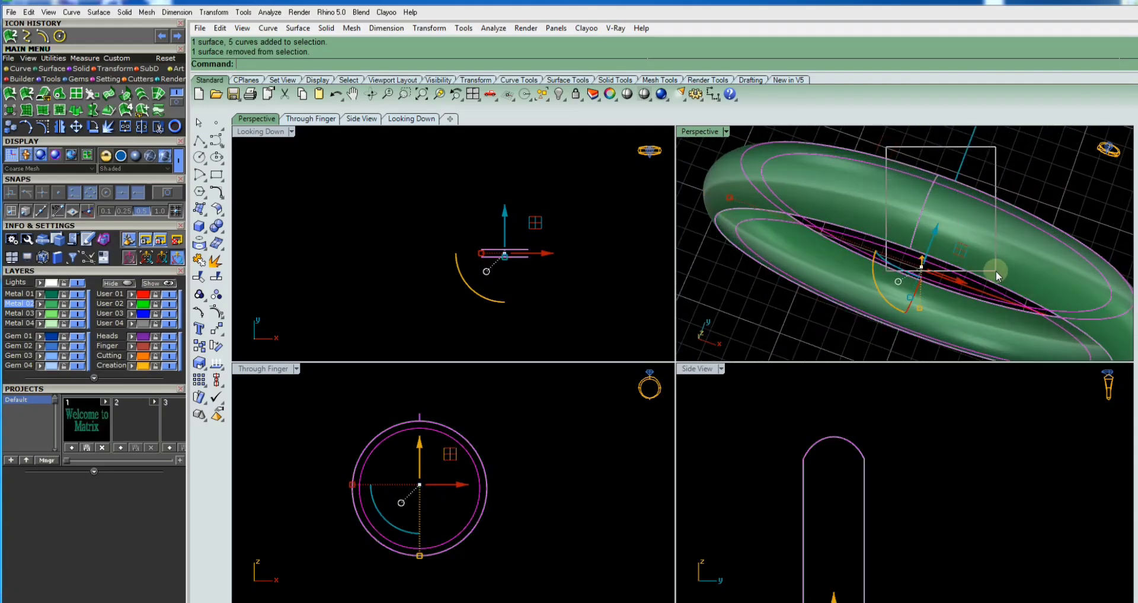
left_click(916, 234, "ctrl")
scroll(880, 258, "down", 2)
right_click_drag(760, 177, 901, 243)
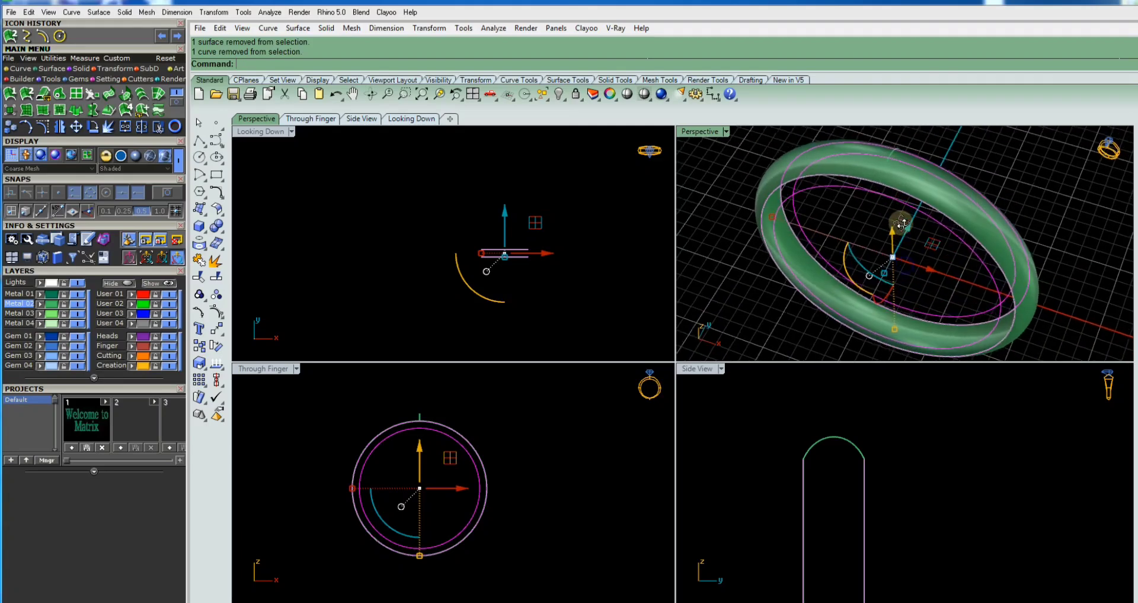
scroll(902, 243, "down", 2)
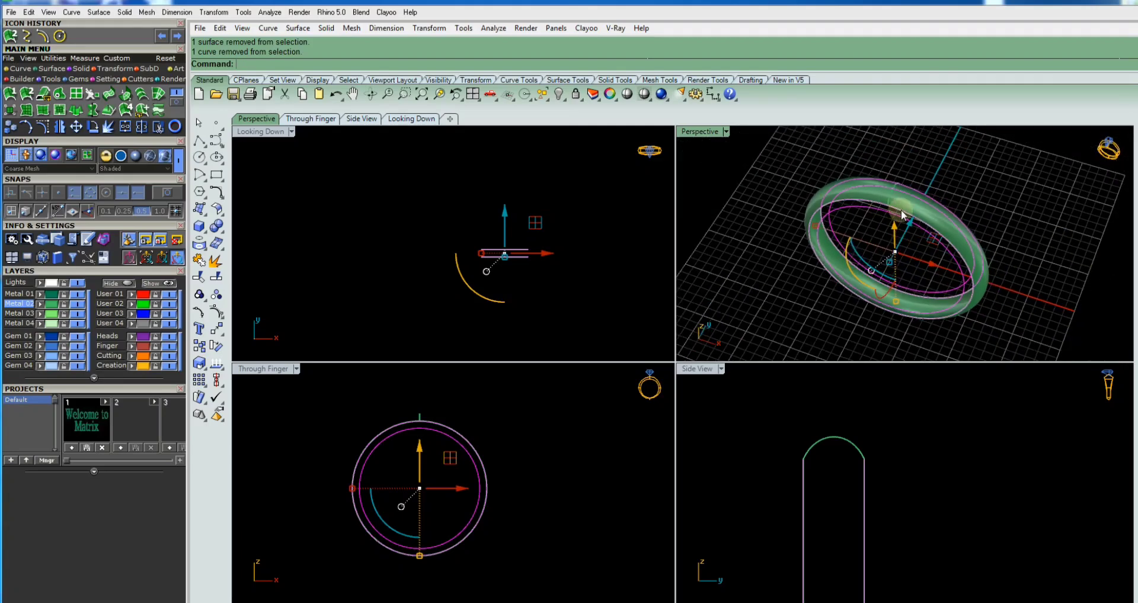
left_click(920, 198, "ctrl")
scroll(919, 205, "up", 2)
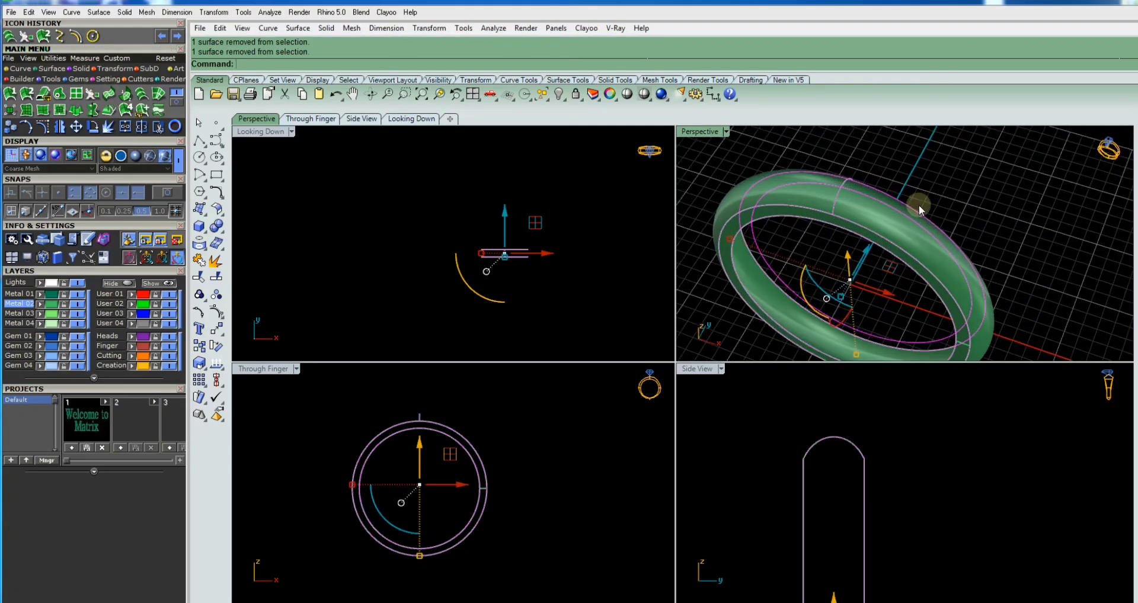
Step: Hide the selected construction curves with H and maximize the Perspective view
type("h")
key("Return")
type("h")
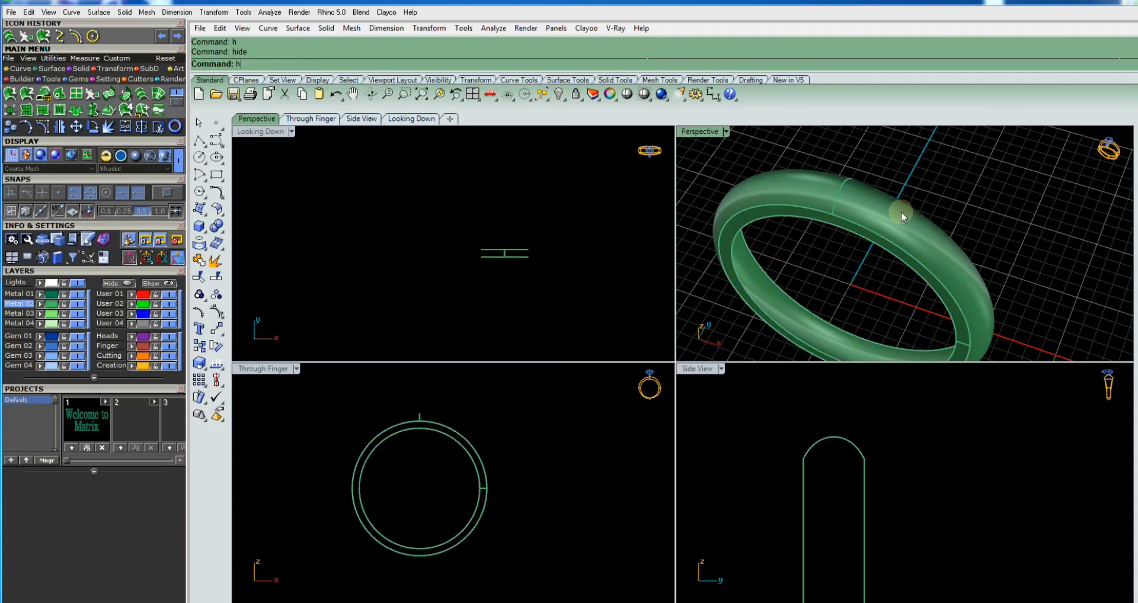
scroll(778, 207, "up", 2)
double_click(692, 131)
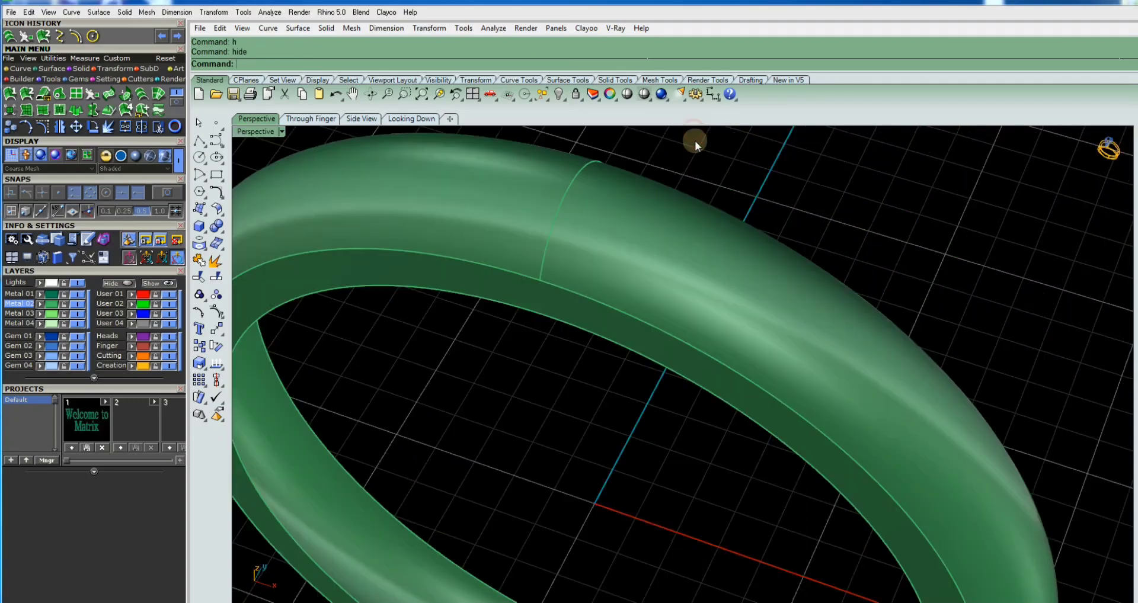
scroll(701, 142, "down", 2)
scroll(713, 190, "down", 2)
scroll(745, 237, "down", 1)
scroll(745, 249, "up", 3)
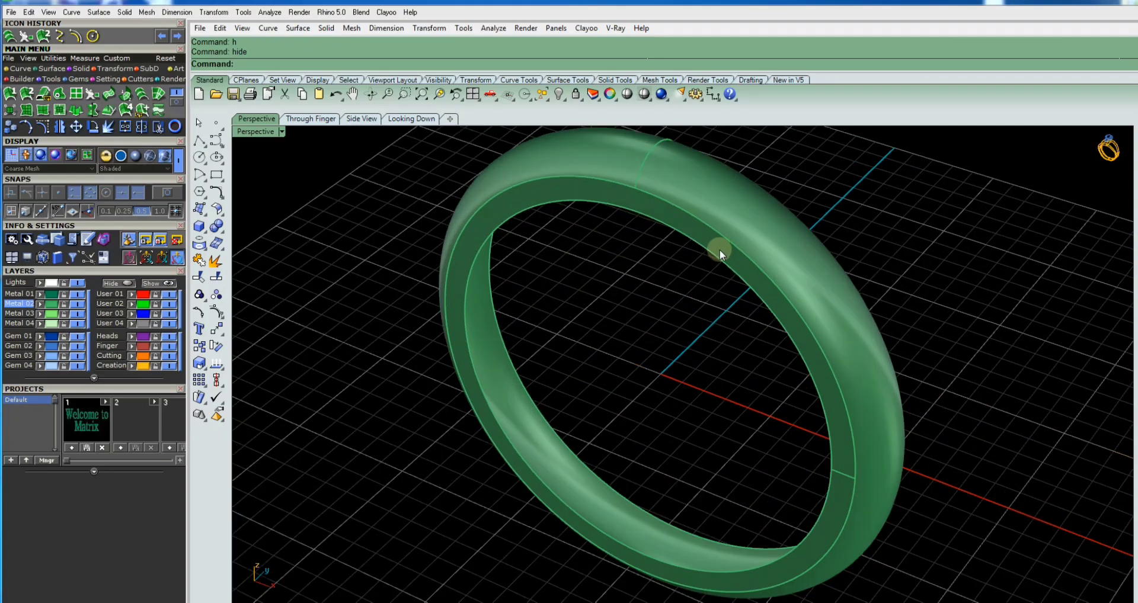
Step: Offset the ring surface 0.5 inward as a solid inner band
left_click(720, 250)
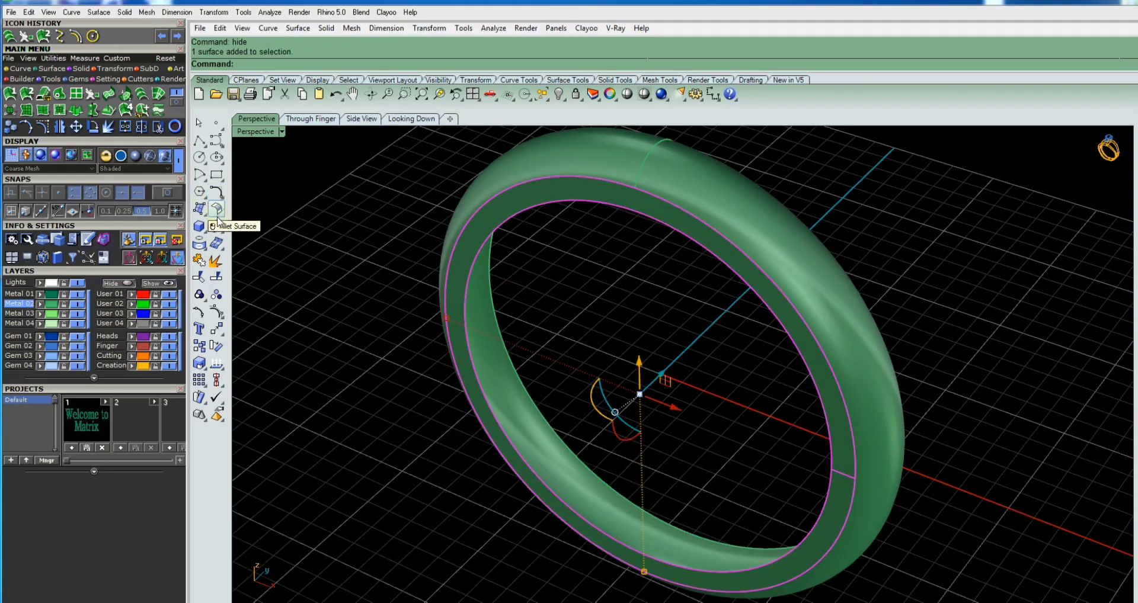
left_click(220, 212)
left_click(251, 233)
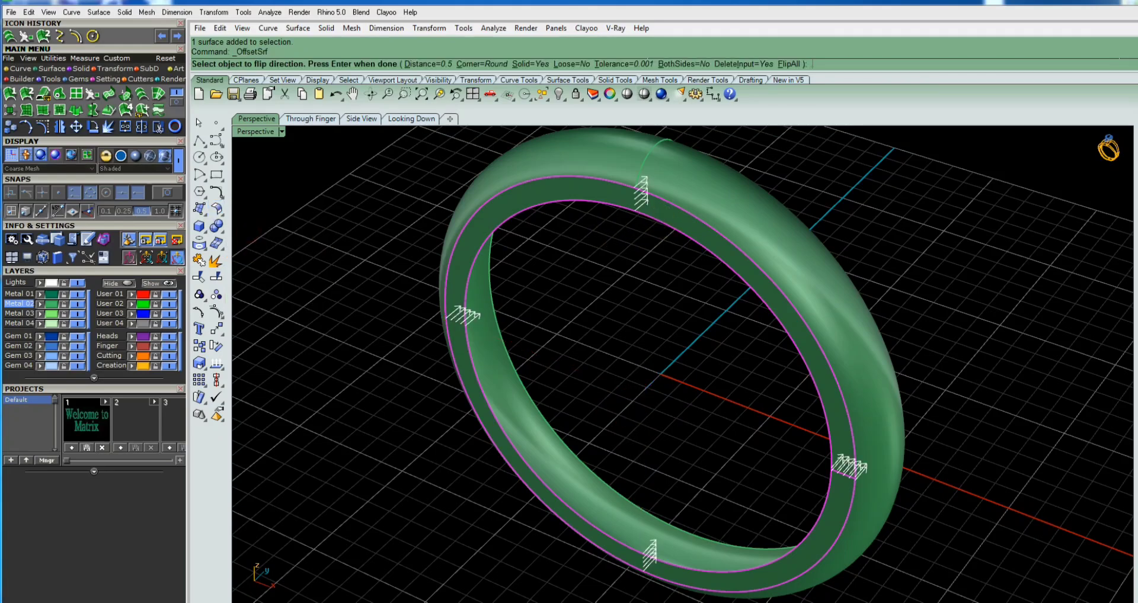
type("5")
right_click(660, 216)
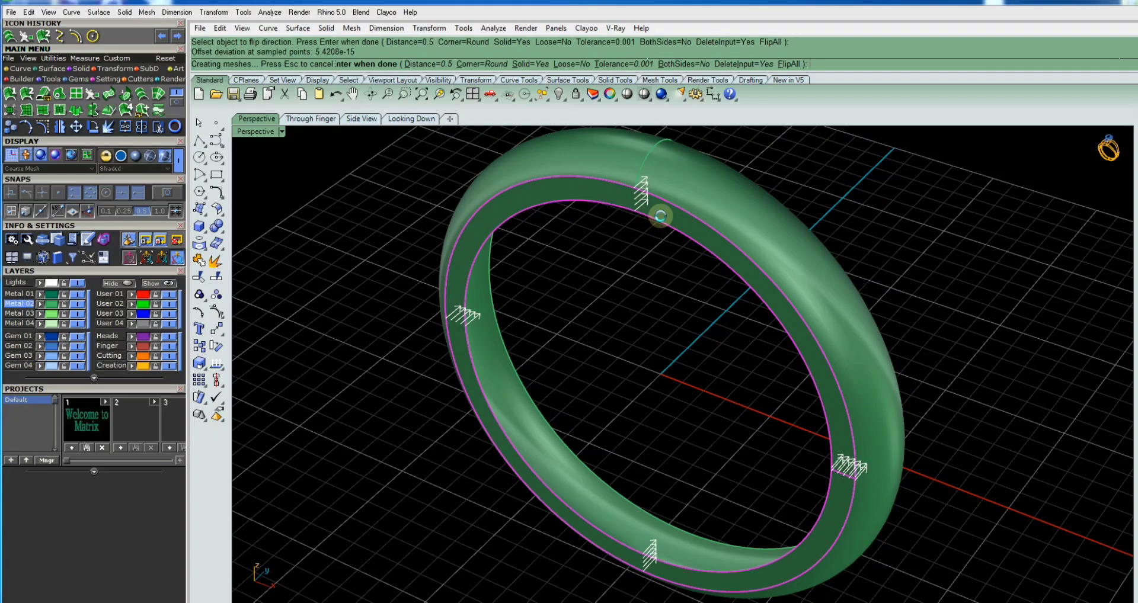
right_click(720, 187)
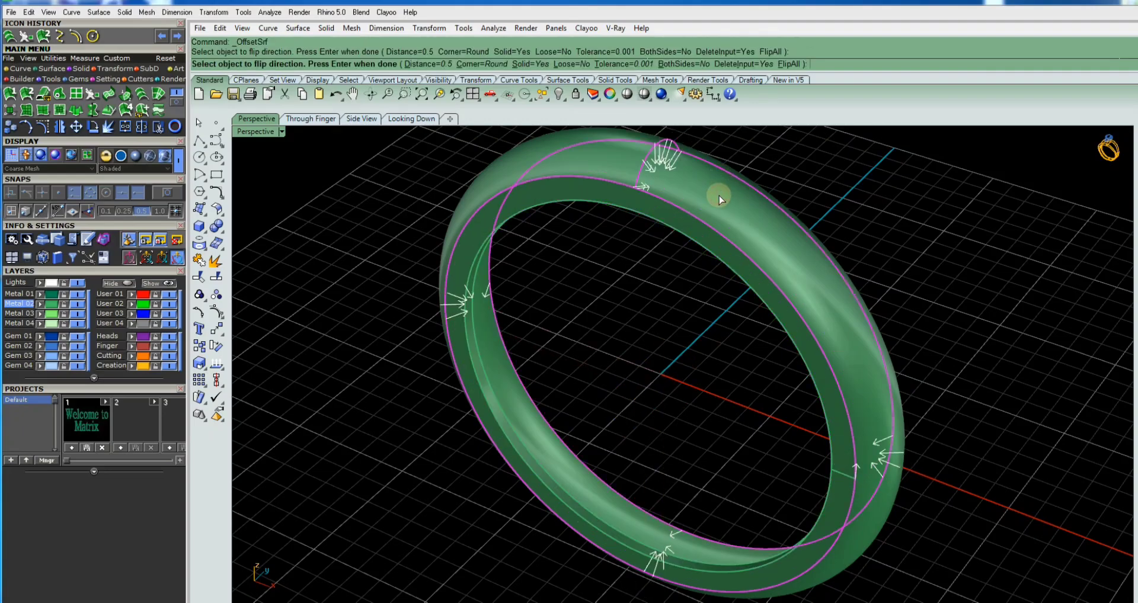
right_click(745, 196)
left_click(596, 198)
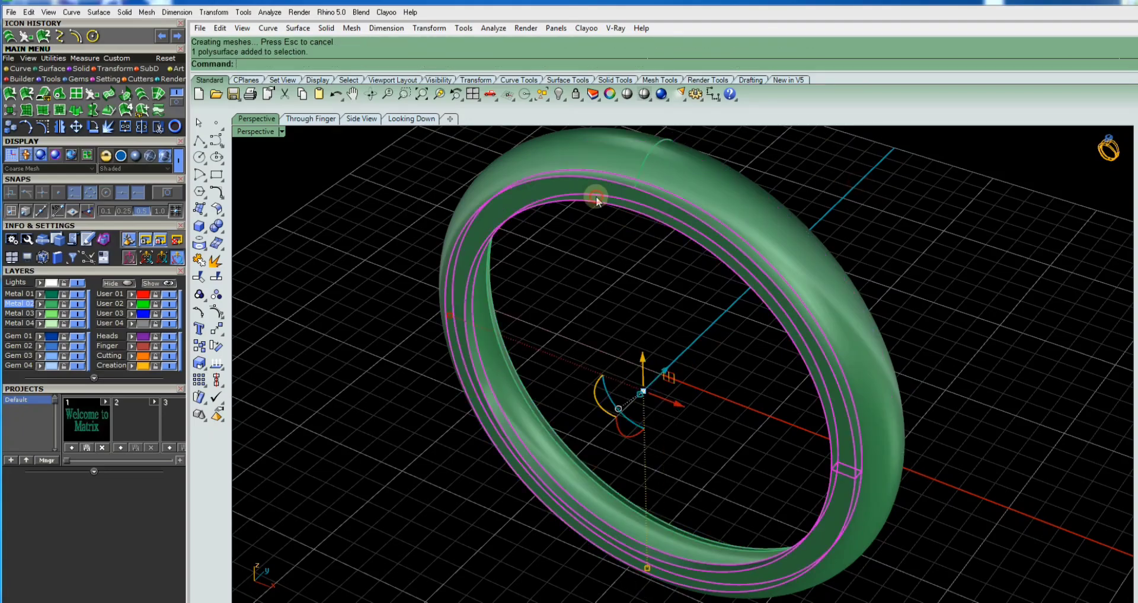
scroll(610, 274, "down", 5)
Step: In Top view, mirror the inner band across the horizontal axis through 0, then tilt the view
key("ctrl+F1")
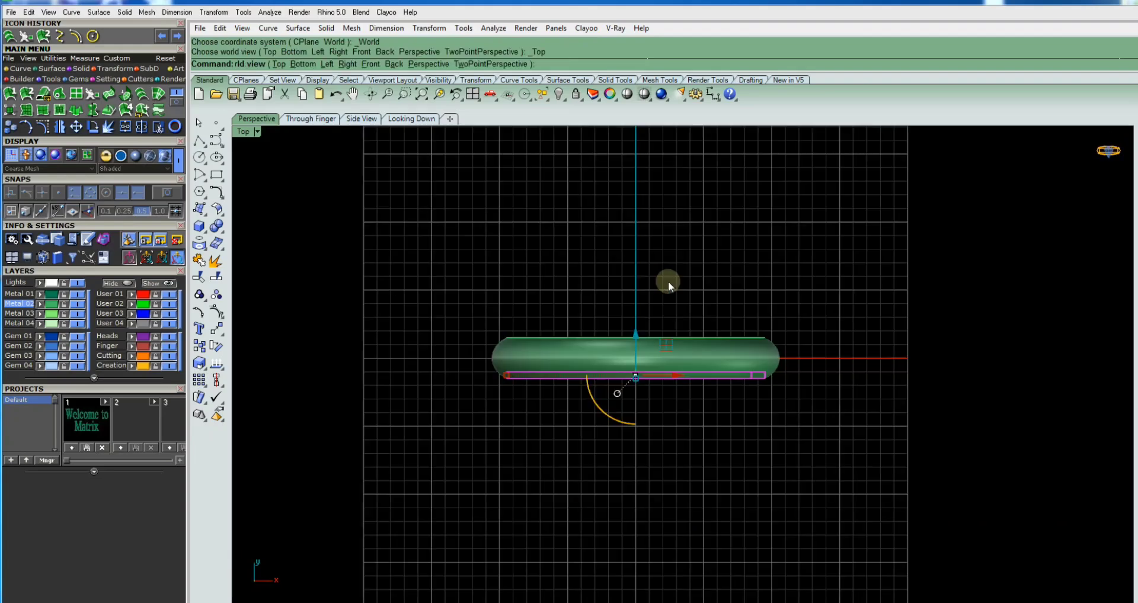
type("mirror")
key("Return")
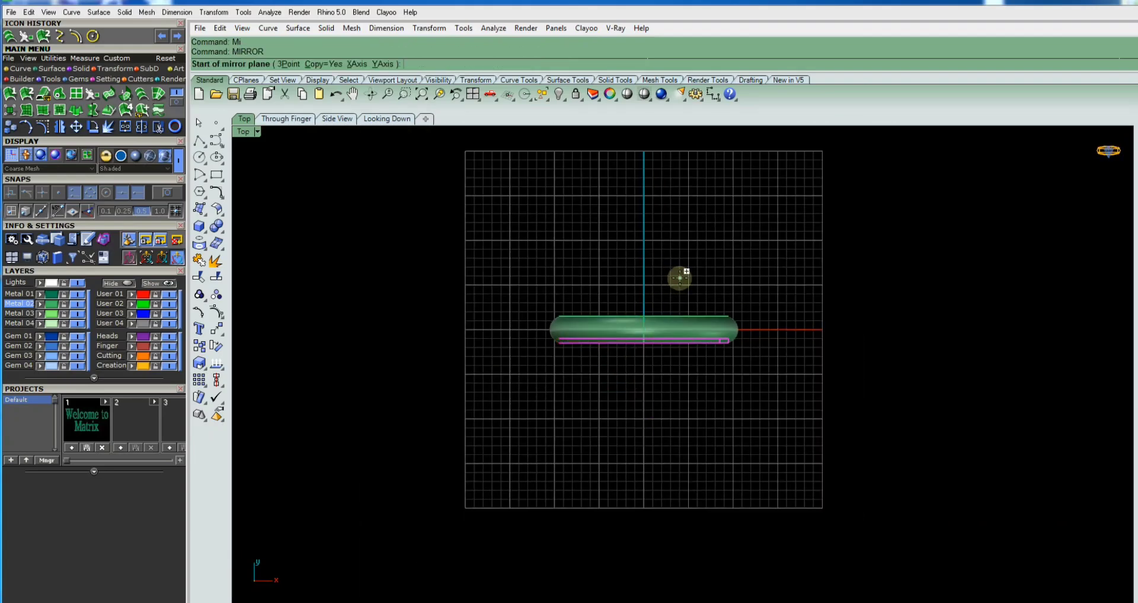
type("0")
key("Return")
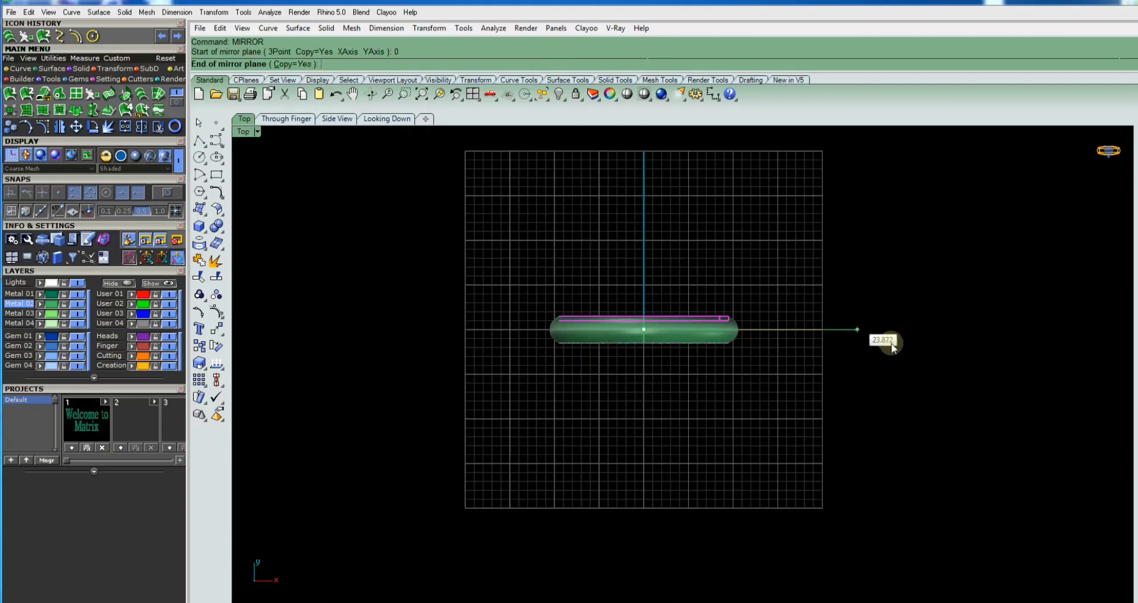
left_click(898, 335)
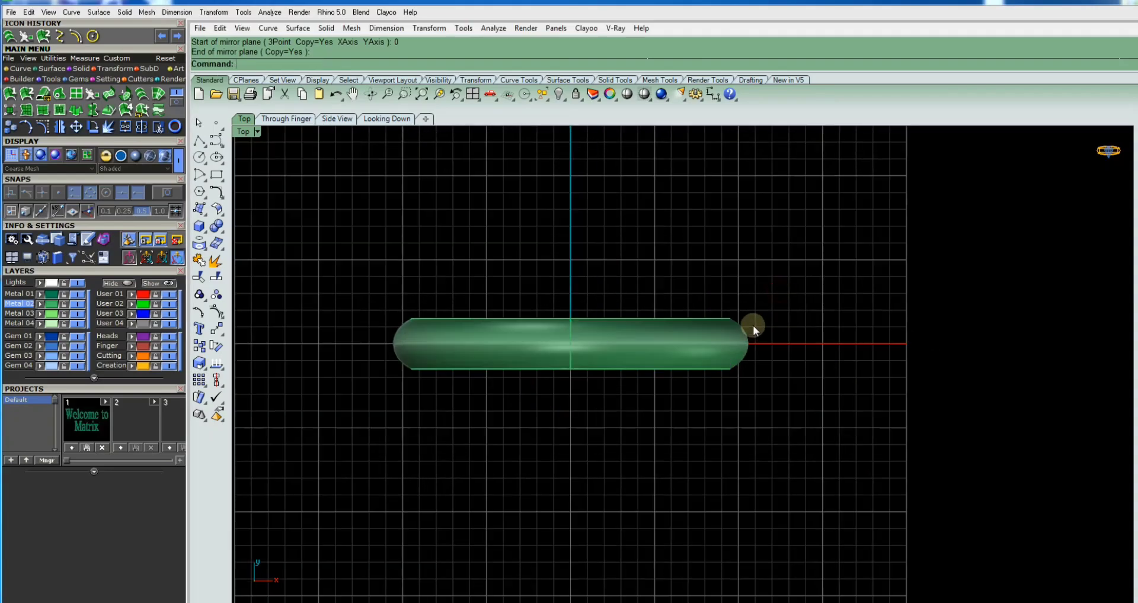
right_click_drag(749, 322, 603, 243)
scroll(603, 243, "up", 5)
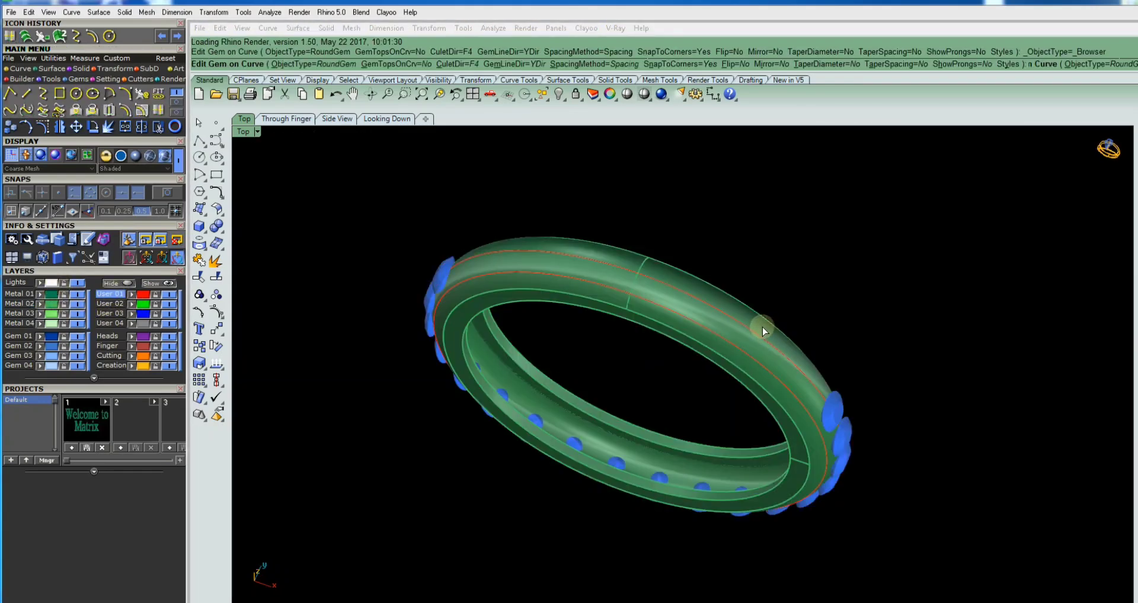
Step: Start Gem on Curve and scroll through the Object On Curve motif thumbnails
left_click(764, 330)
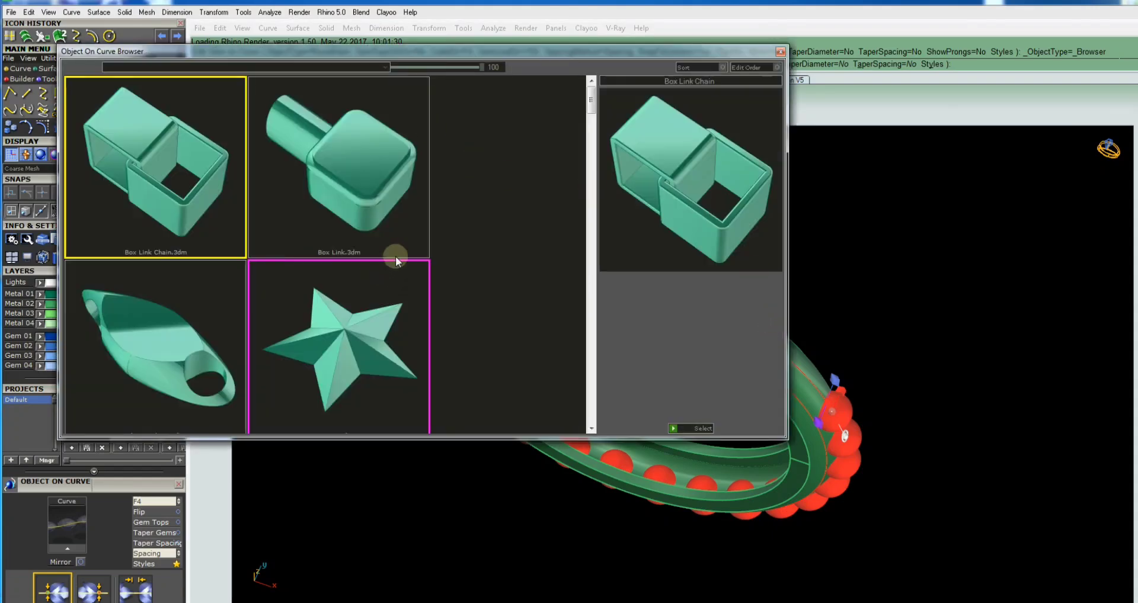
scroll(403, 249, "down", 2)
scroll(410, 237, "down", 1)
scroll(410, 237, "down", 2)
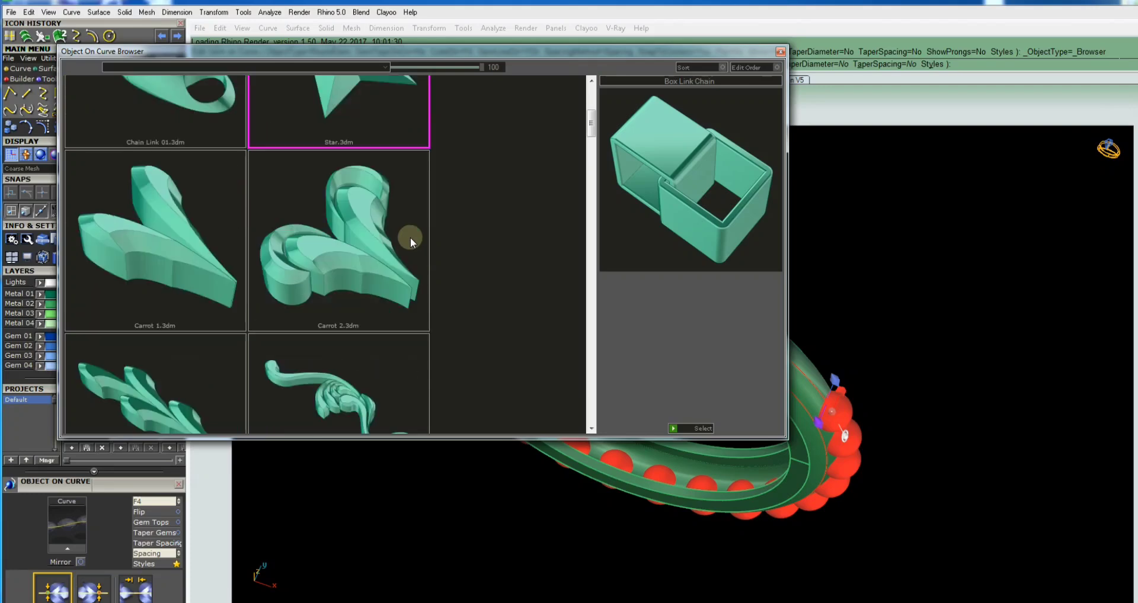
scroll(410, 237, "down", 1)
scroll(411, 237, "down", 1)
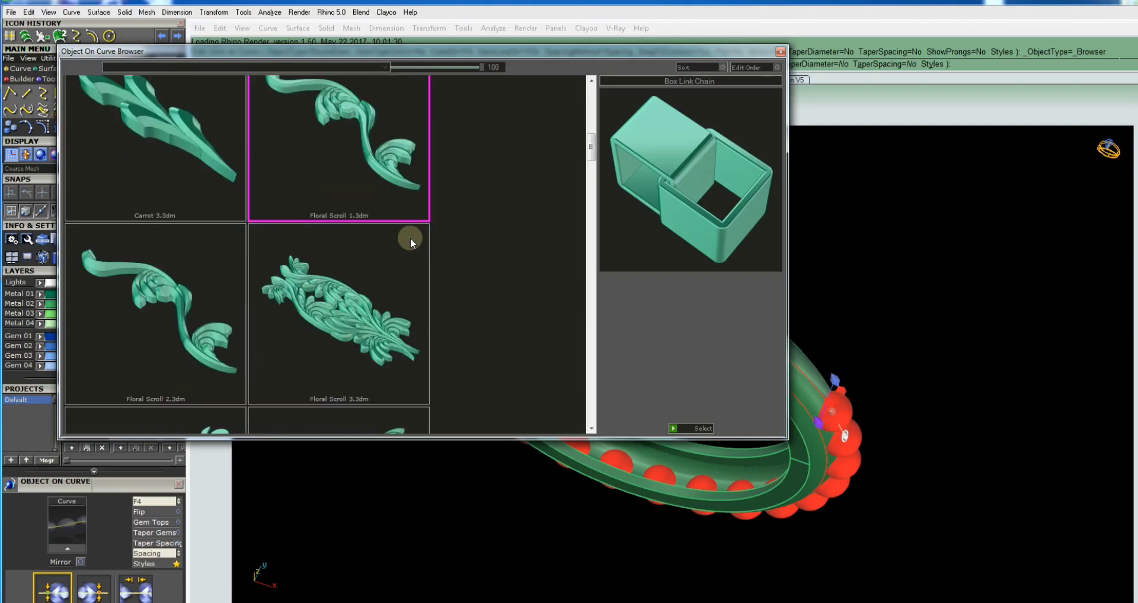
scroll(410, 237, "down", 2)
scroll(410, 240, "down", 2)
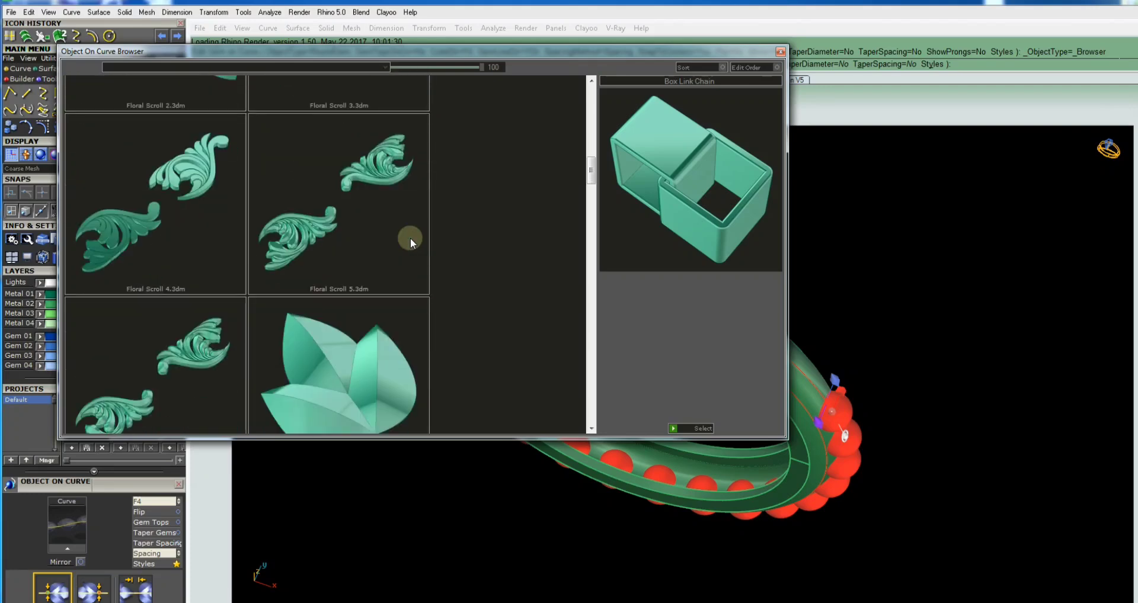
scroll(411, 240, "down", 1)
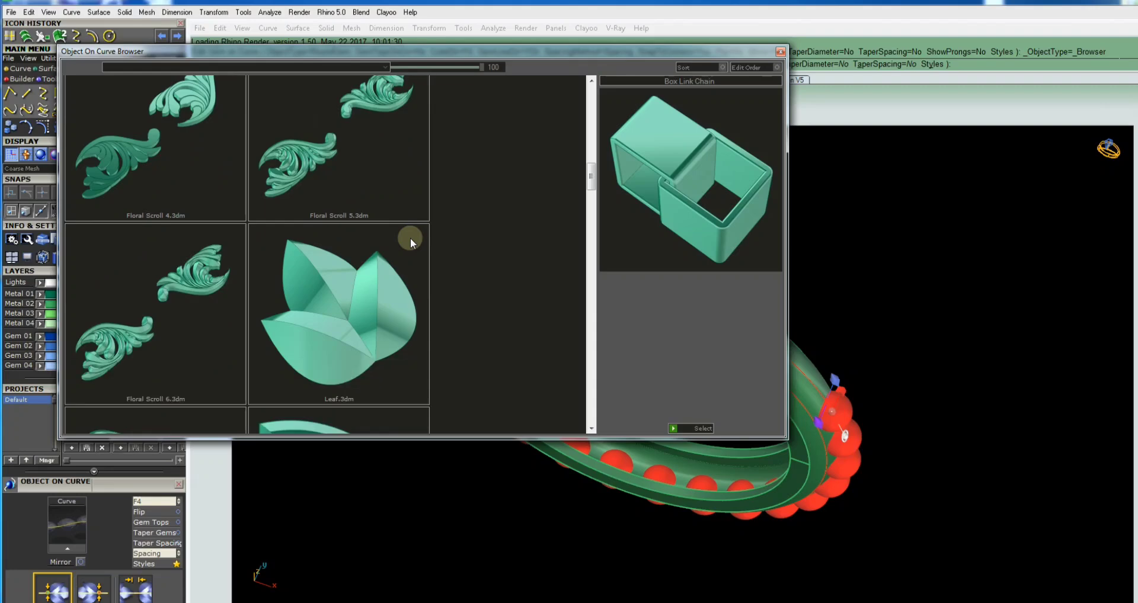
scroll(410, 240, "down", 1)
scroll(411, 240, "down", 1)
scroll(410, 240, "down", 2)
scroll(410, 240, "down", 1)
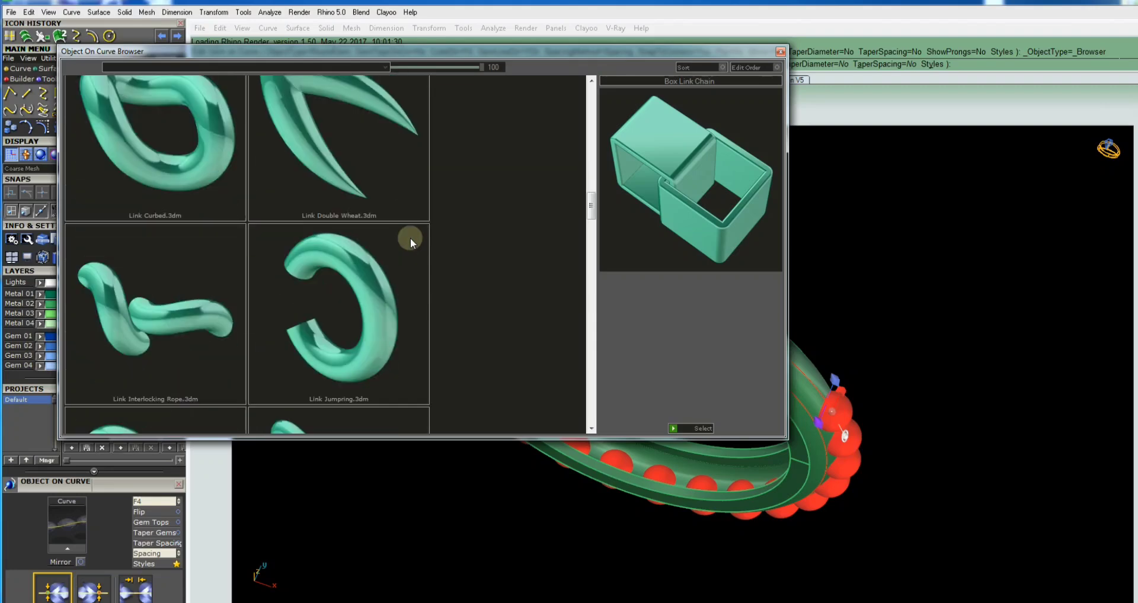
scroll(410, 240, "down", 3)
scroll(410, 237, "down", 2)
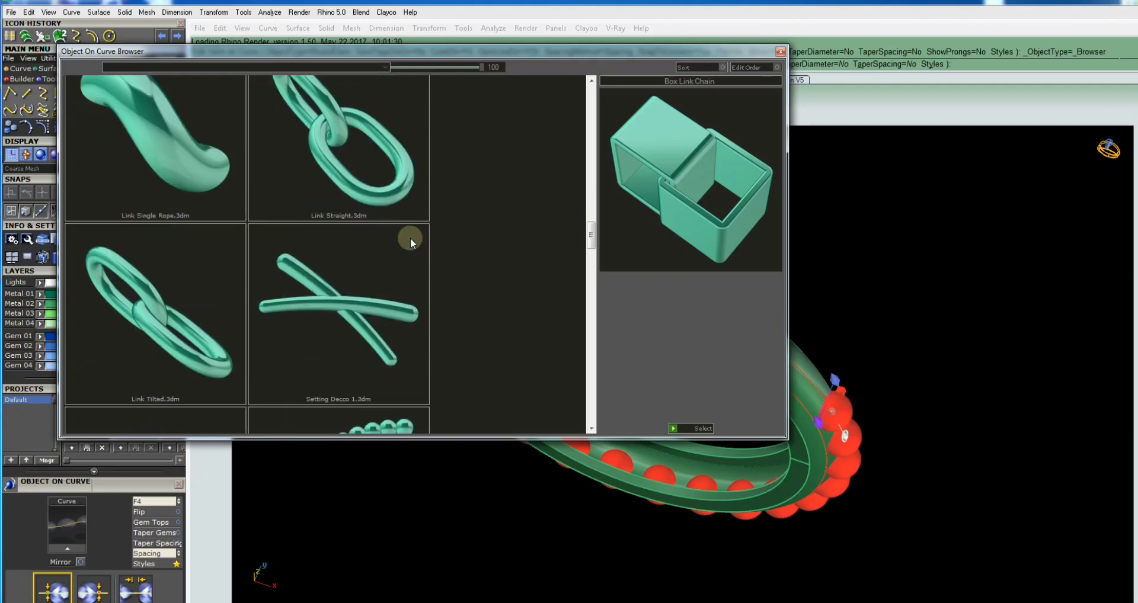
scroll(410, 237, "down", 2)
scroll(410, 237, "down", 2)
scroll(410, 237, "down", 2)
scroll(410, 237, "down", 2)
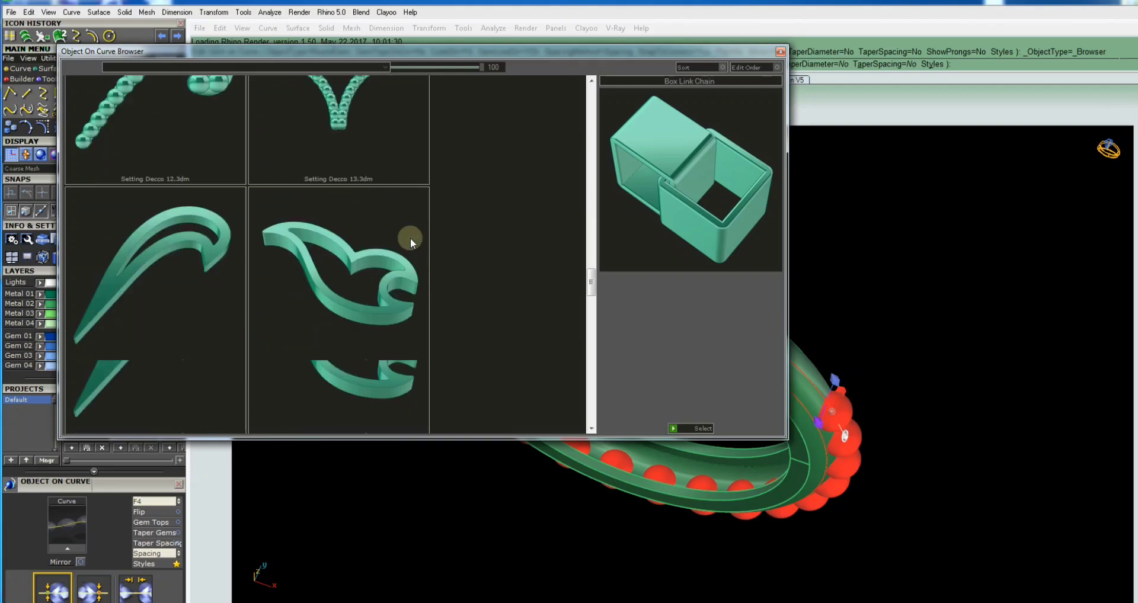
scroll(410, 237, "down", 2)
scroll(410, 237, "down", 2)
scroll(410, 237, "down", 2)
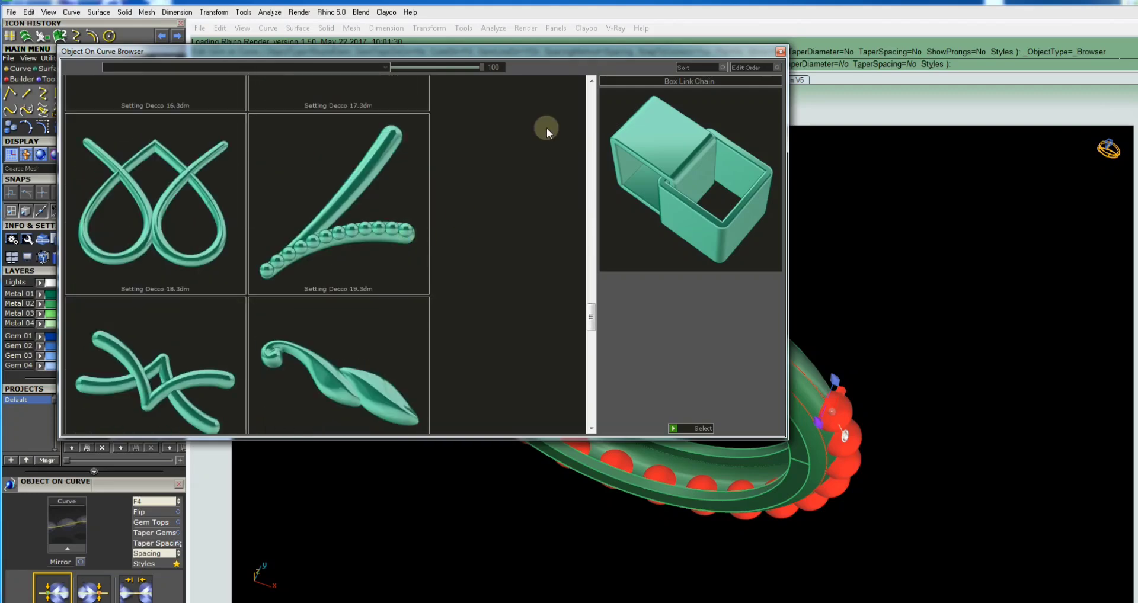
Step: Enlarge the library window and import X Diamond.3dm onto the ring curve
left_click_drag(733, 57, 750, 29)
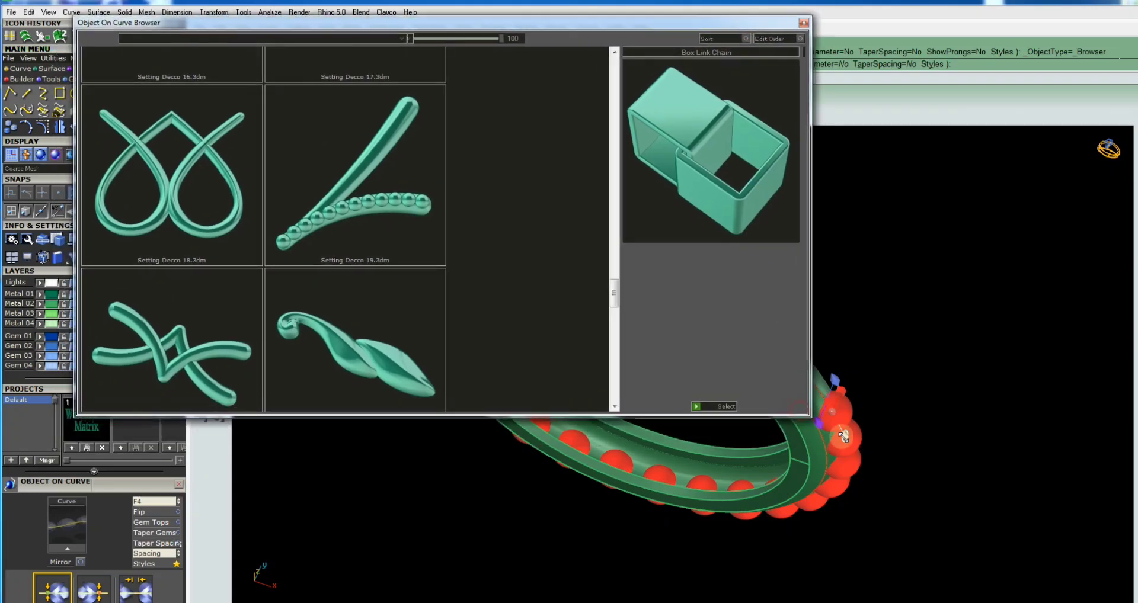
left_click_drag(798, 409, 947, 505)
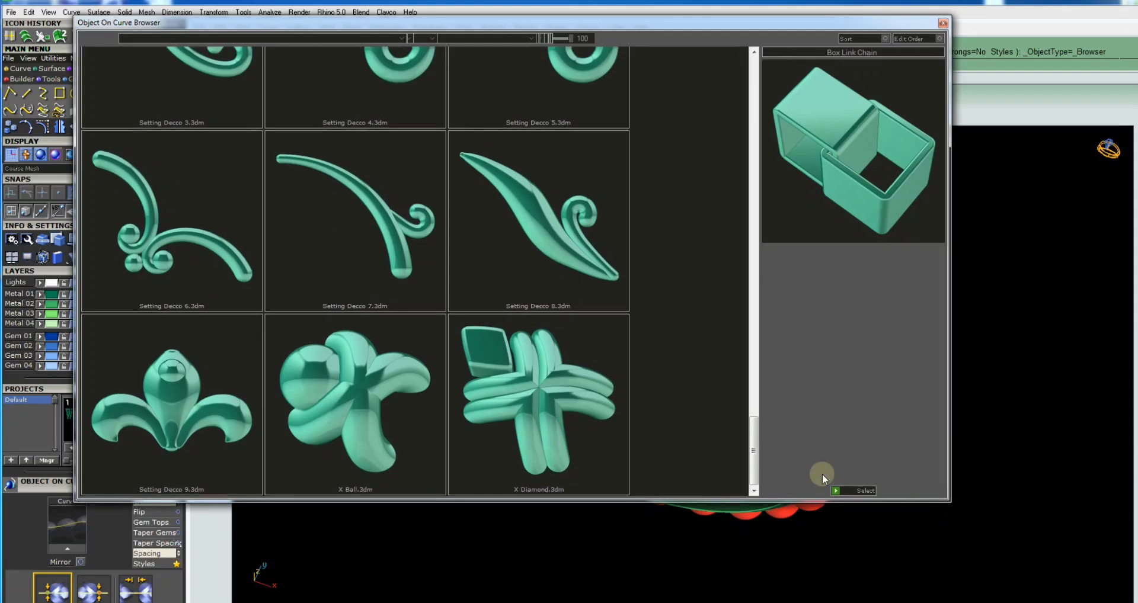
left_click(549, 383)
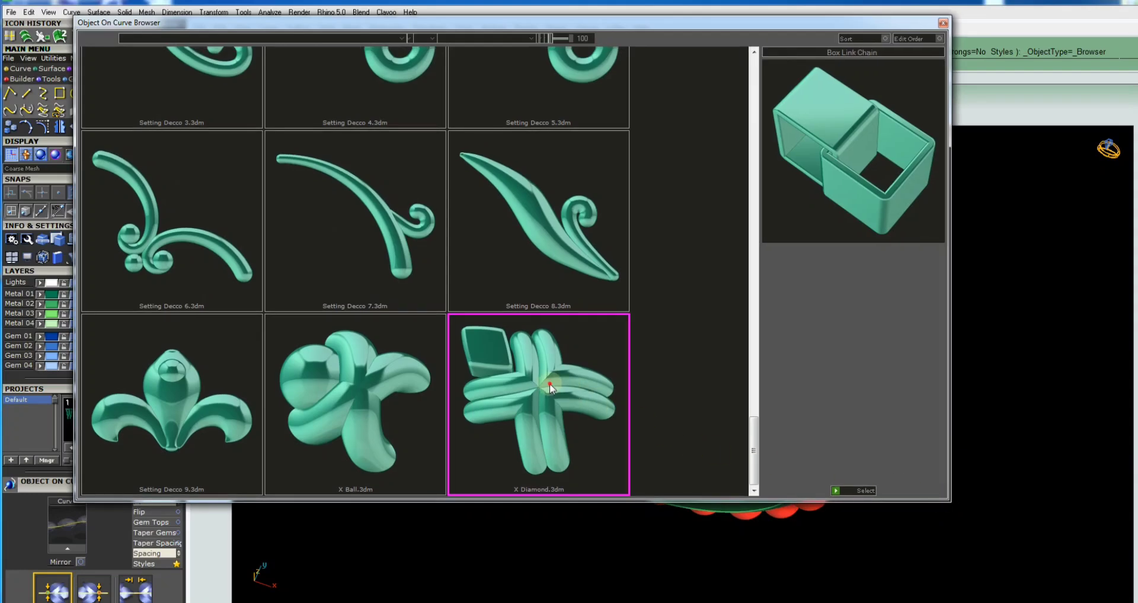
left_click(836, 491)
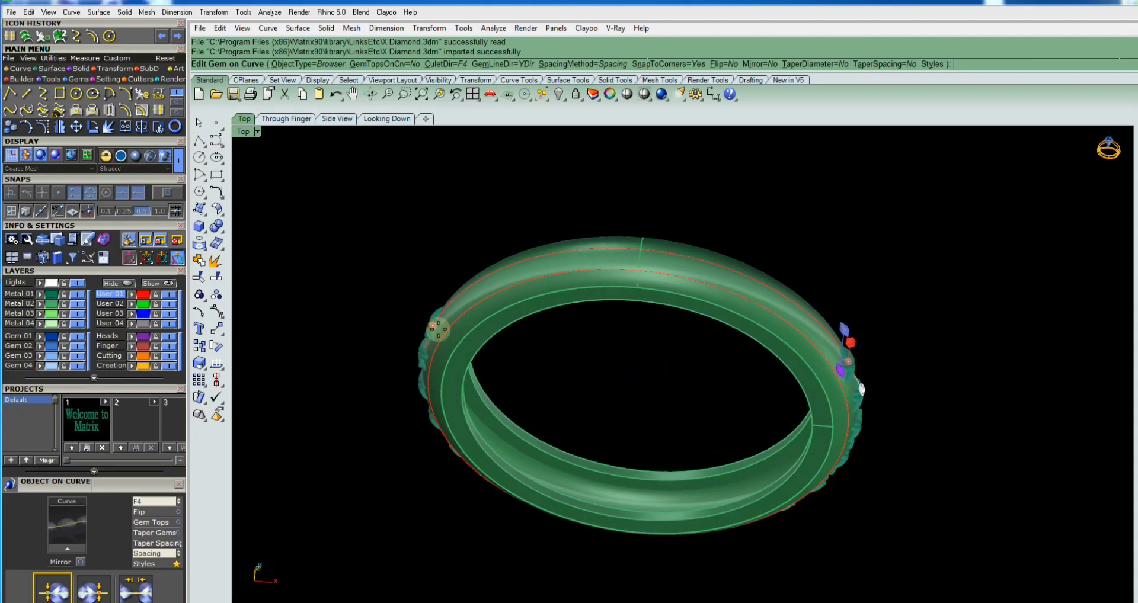
Step: Stretch the X Diamond row to end position about 98.59 around the band and accept it
left_click_drag(427, 324, 629, 273)
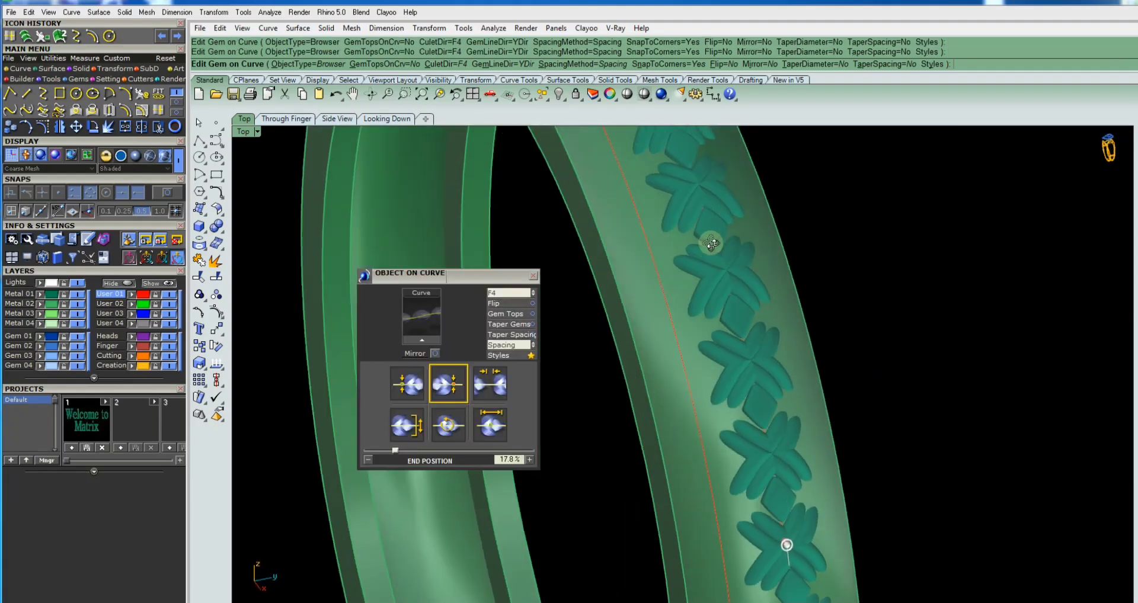
scroll(741, 289, "down", 3)
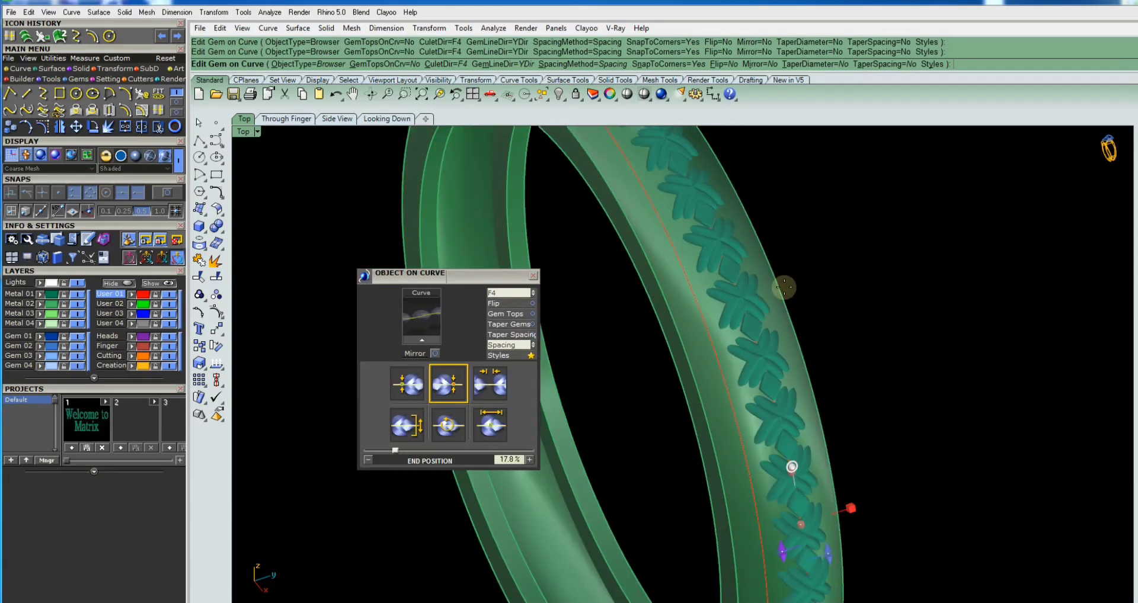
right_click(796, 232)
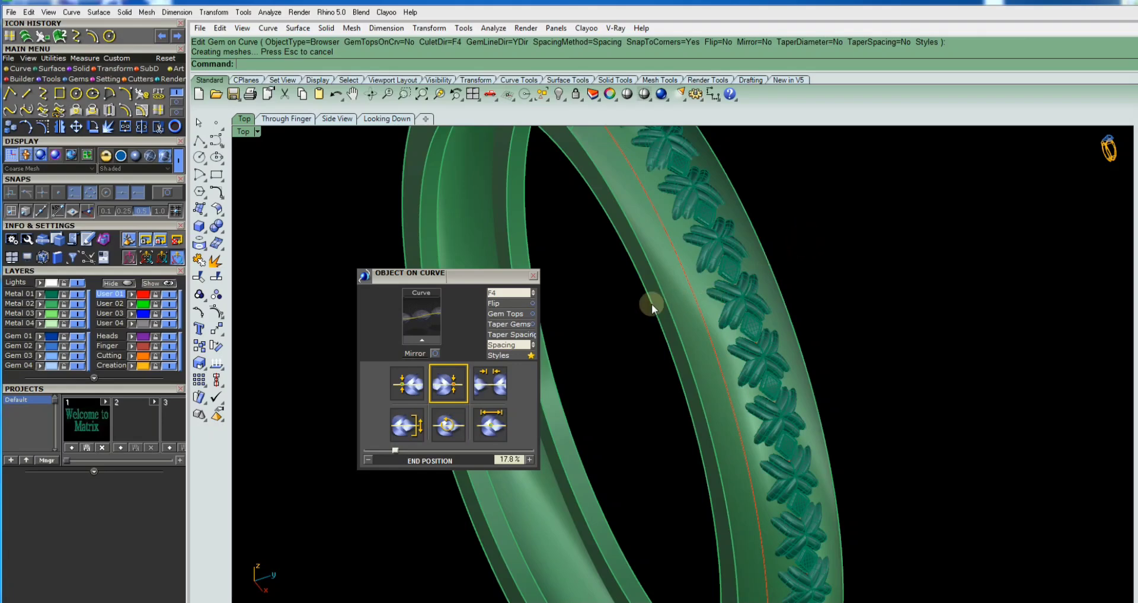
key("F6")
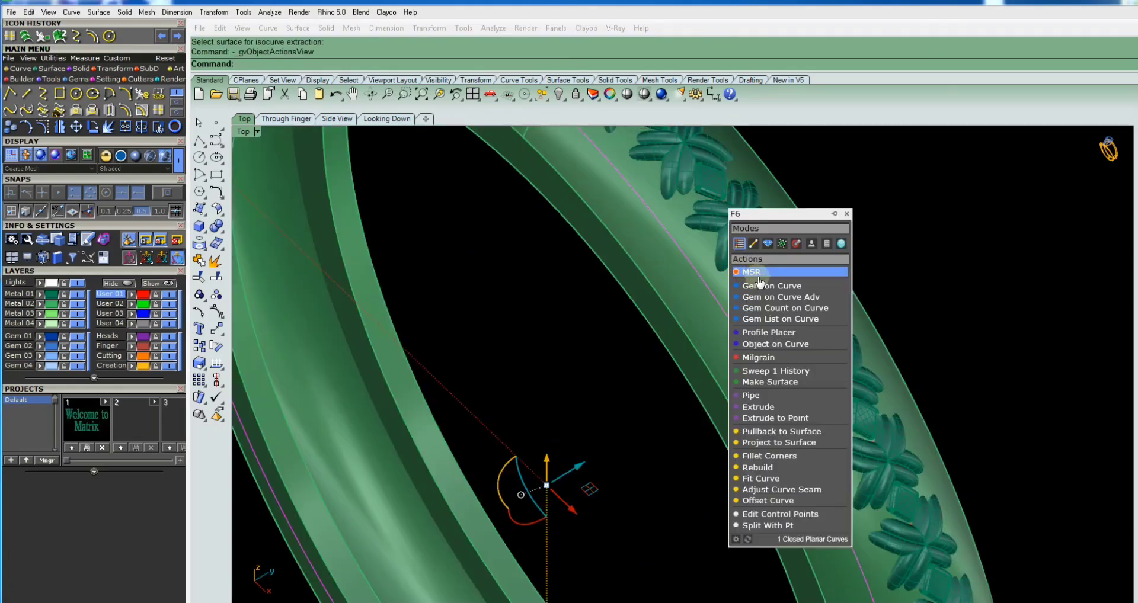
Step: Import Link Single Rope.3dm from the Object On Curve library via Gem on Curve
left_click(770, 348)
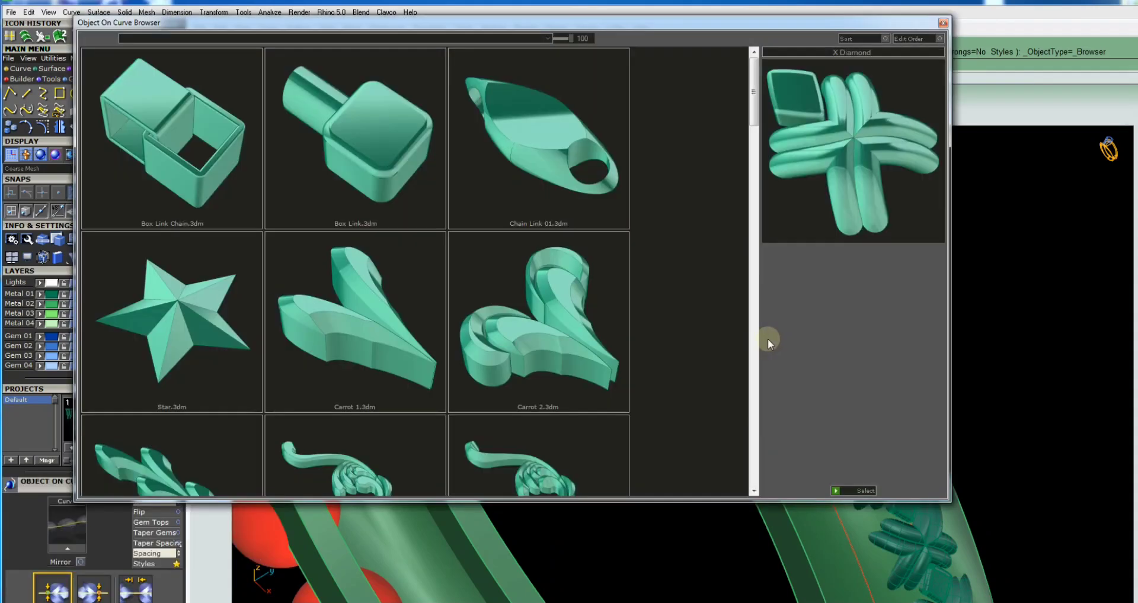
scroll(511, 235, "down", 3)
scroll(511, 234, "down", 3)
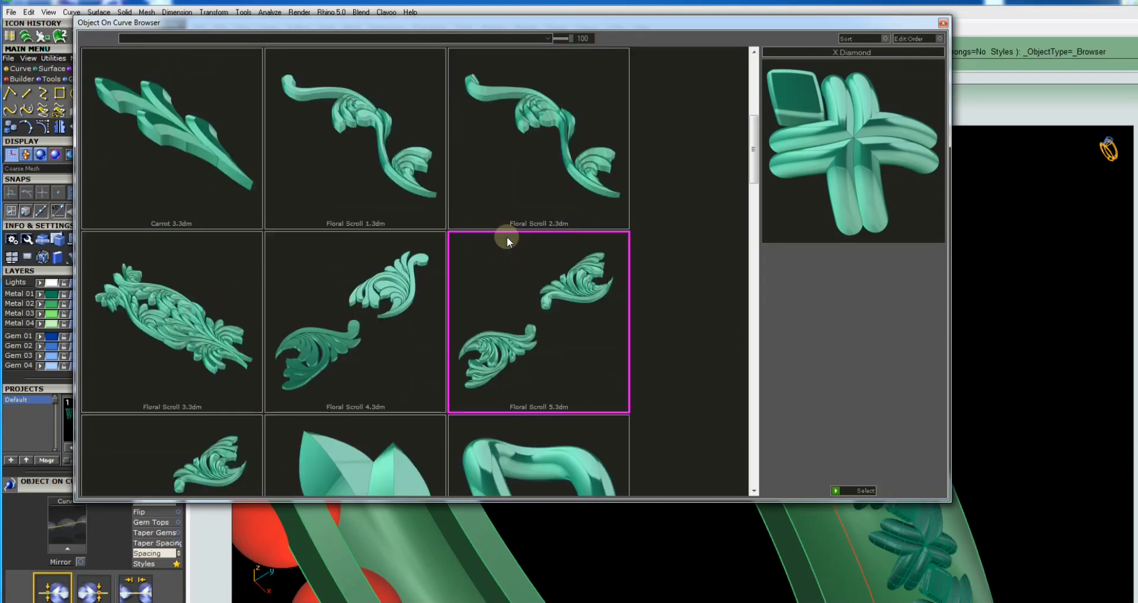
scroll(502, 241, "down", 2)
scroll(501, 242, "down", 2)
scroll(502, 251, "down", 2)
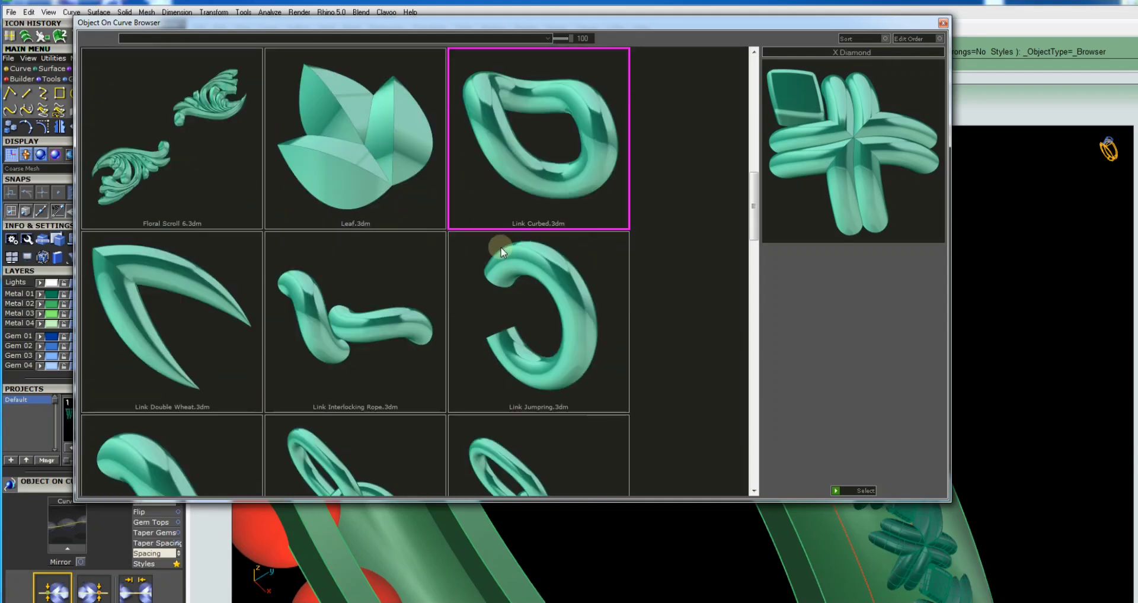
scroll(494, 251, "down", 1)
left_click(158, 394)
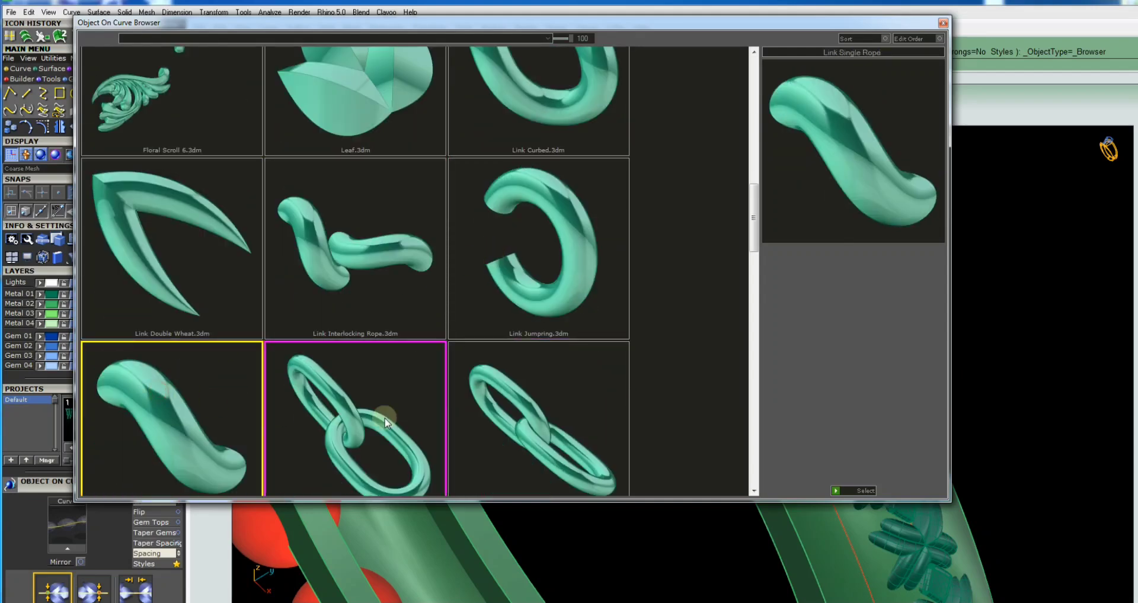
left_click(837, 492)
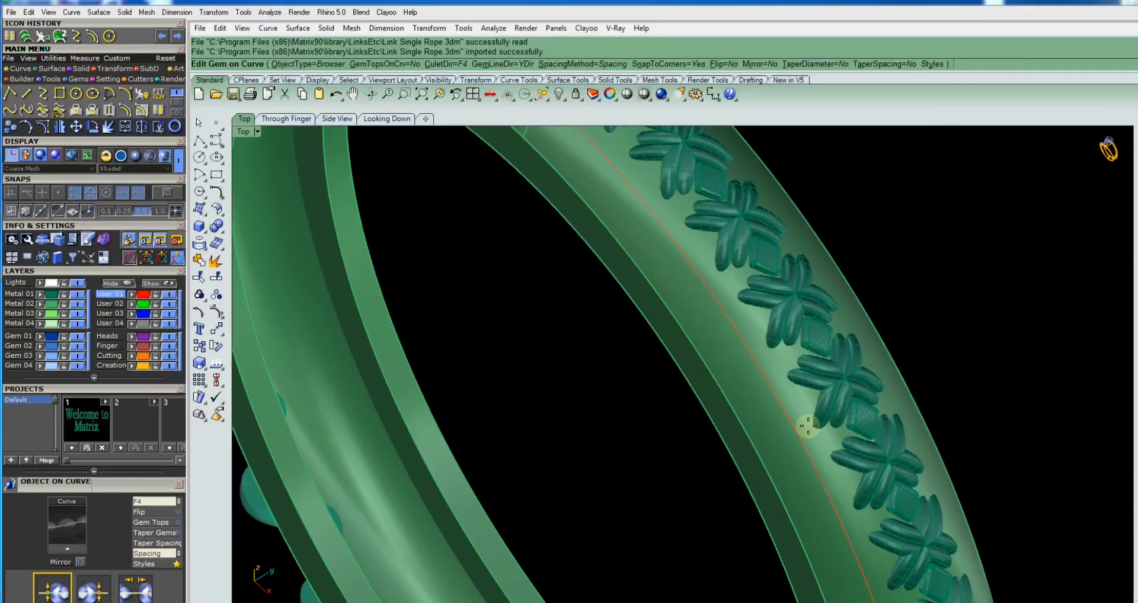
Step: Accept the Link Single Rope border with CuletDir set to Object, then inspect it
scroll(778, 390, "down", 3)
right_click_drag(777, 391, 636, 288)
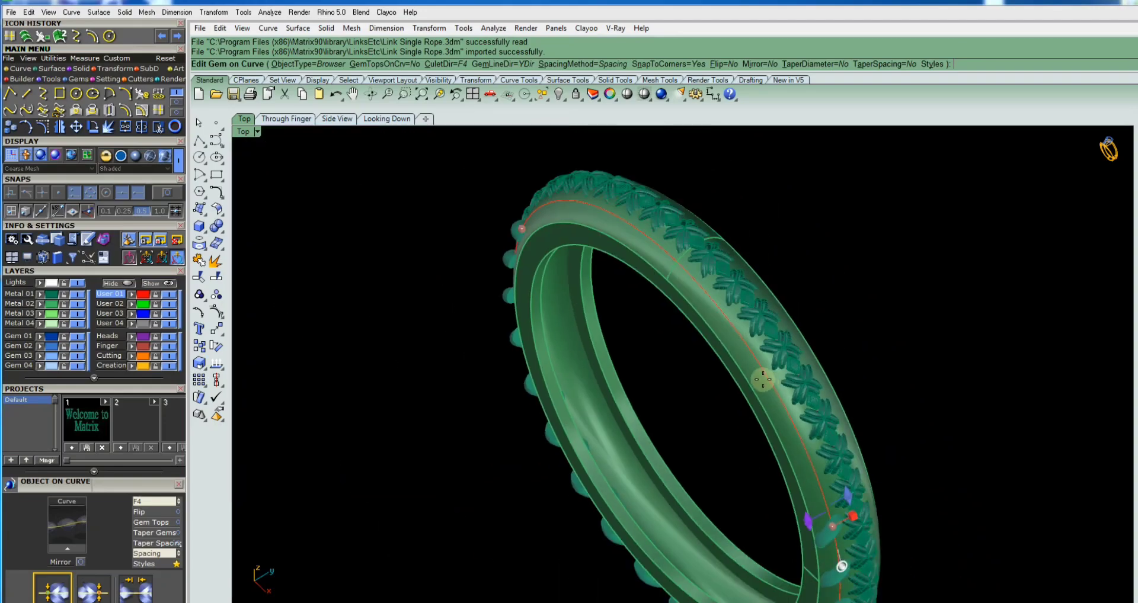
mouse_move(828, 507)
right_mouse_down()
mouse_move(820, 221)
mouse_move(774, 231)
mouse_move(826, 264)
mouse_move(848, 231)
right_mouse_up()
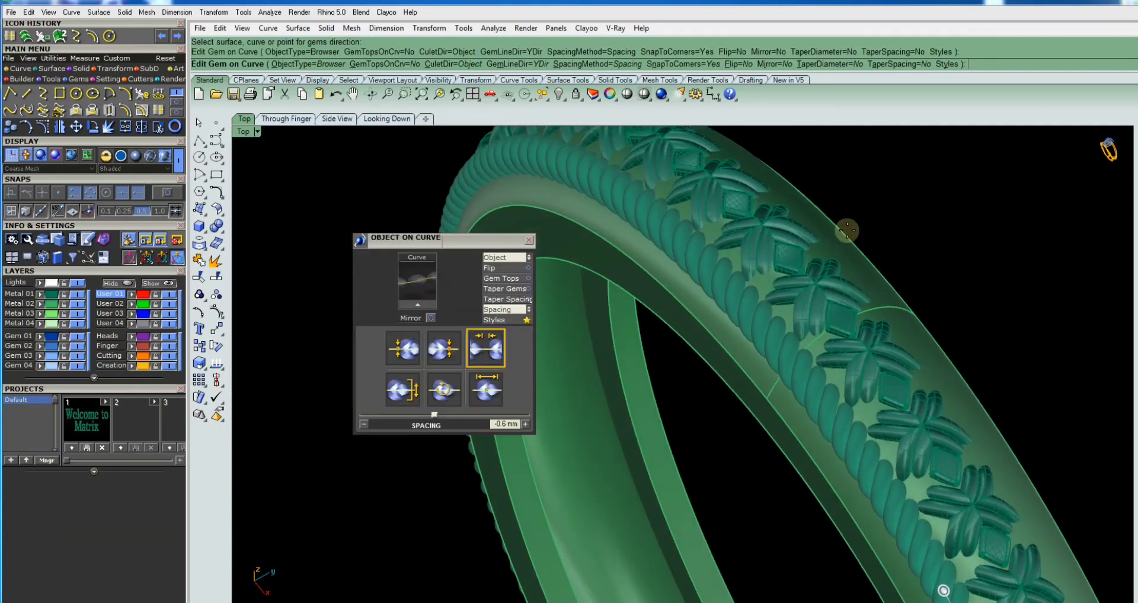
right_click(829, 231)
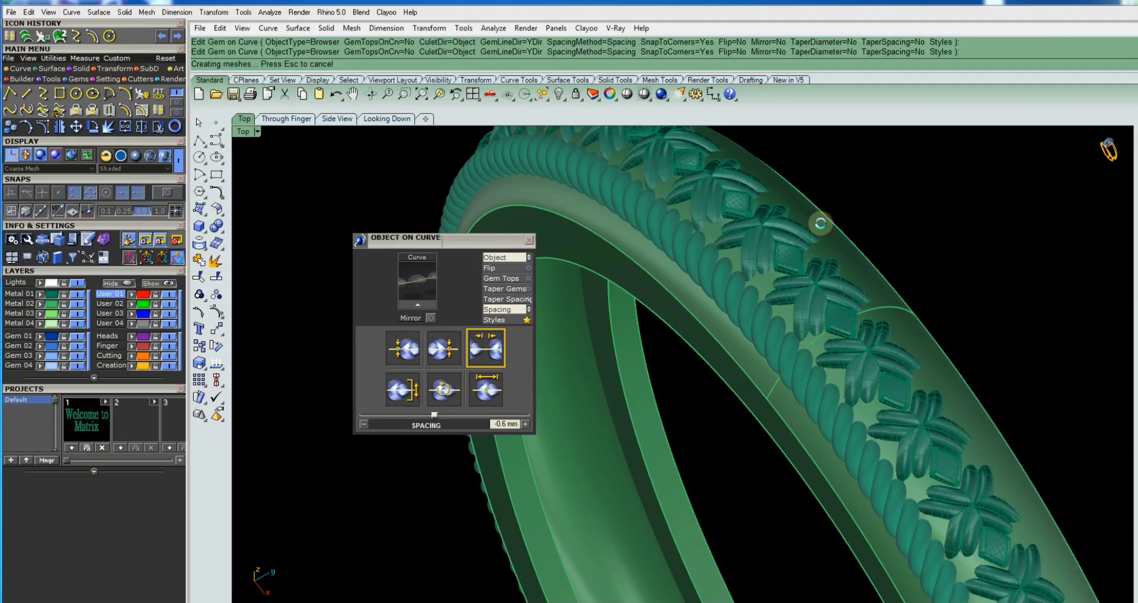
mouse_move(820, 224)
right_mouse_down()
mouse_move(863, 252)
mouse_move(864, 264)
mouse_move(786, 299)
right_mouse_up()
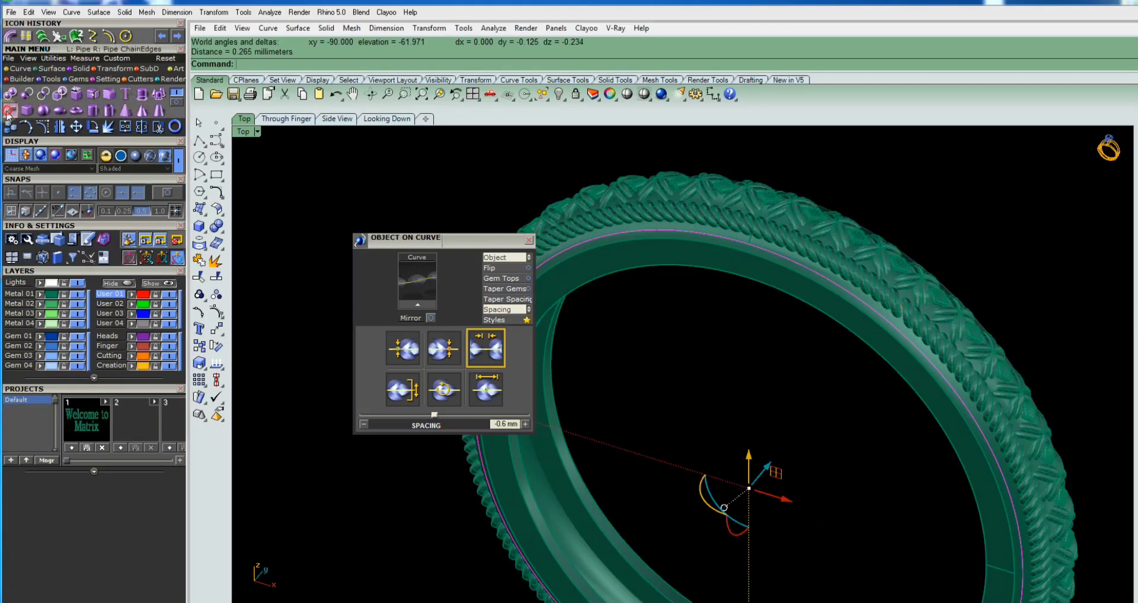
Step: Run a thin pipe along the ring's edge curve, then select the band's guide curve
left_click(9, 111)
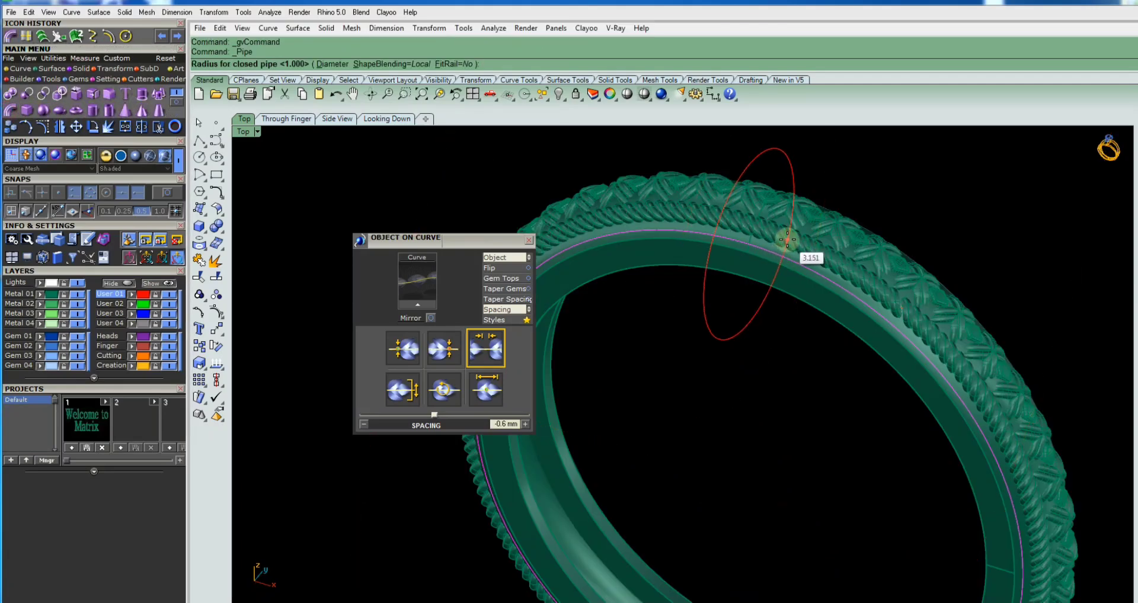
type("2")
key("Return")
key("Return")
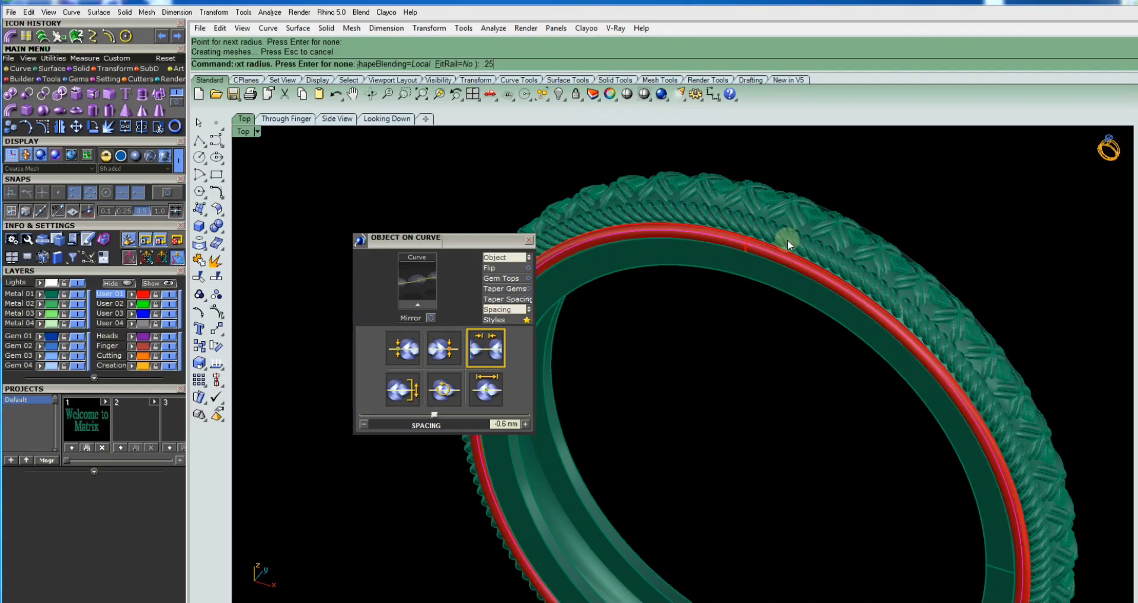
mouse_move(760, 253)
right_mouse_down()
mouse_move(681, 248)
mouse_move(684, 238)
right_mouse_up()
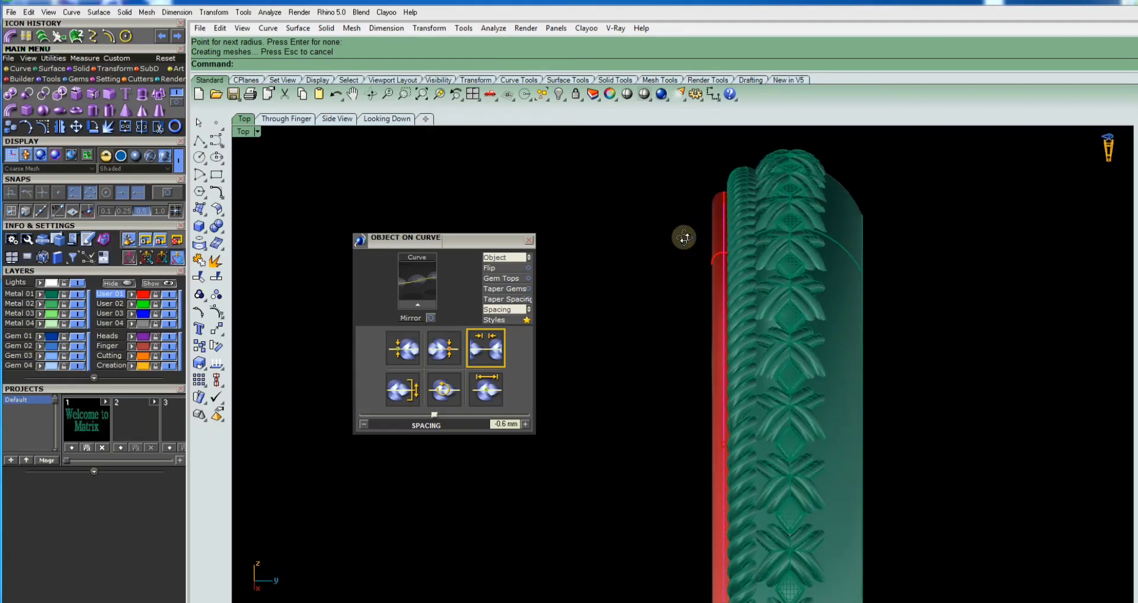
right_click_drag(684, 237, 851, 234)
left_click(852, 233)
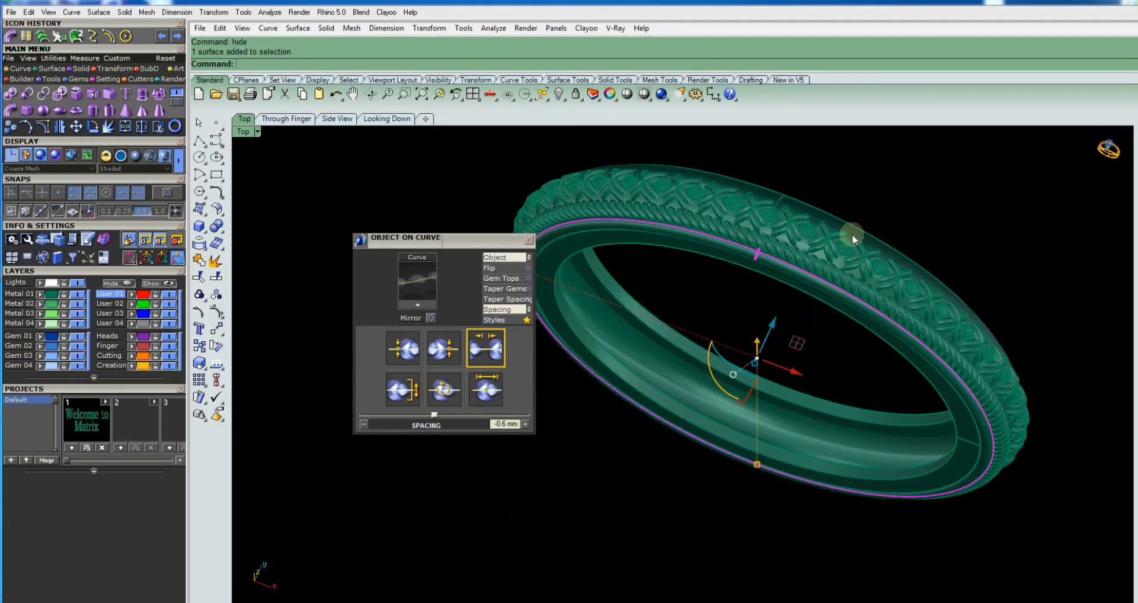
Step: In Top view, mirror the selected border from the origin across a horizontal plane
key("ctrl+F1")
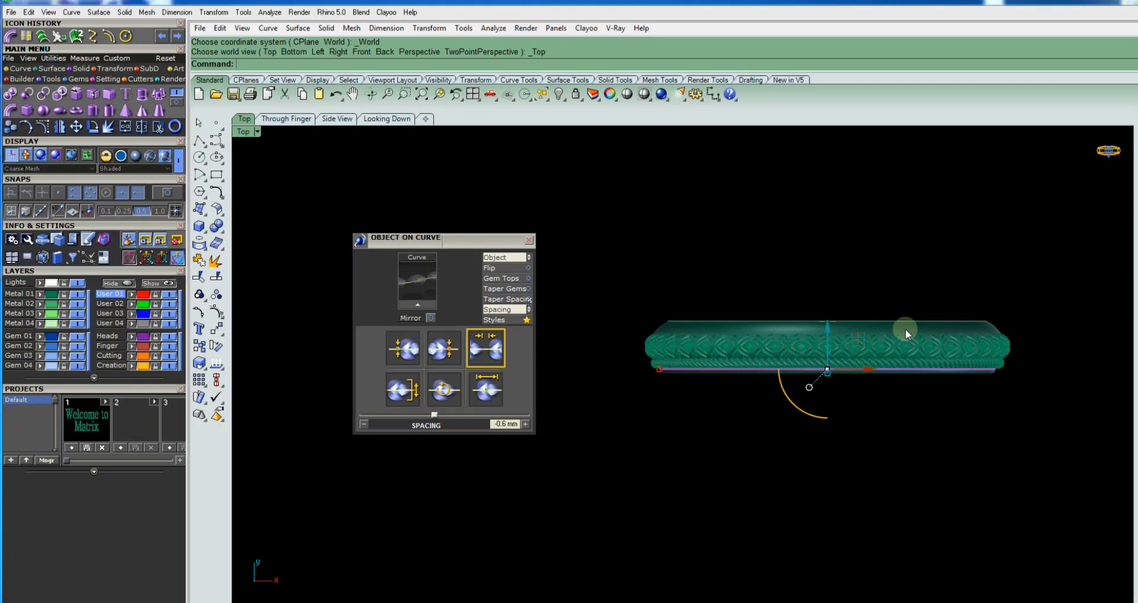
type("mi")
key("Return")
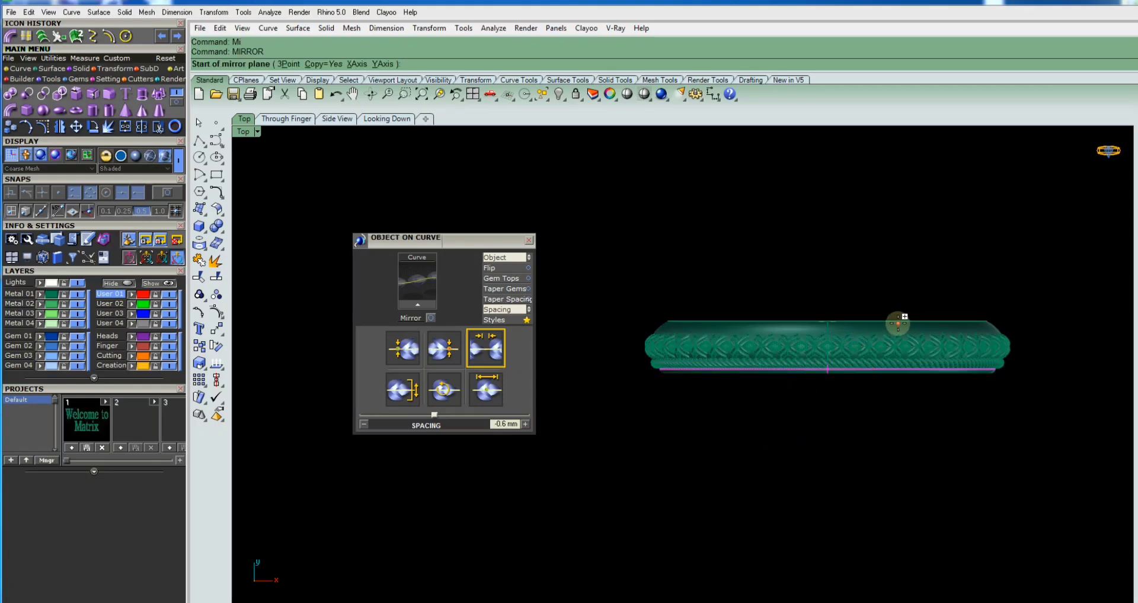
key("Return")
left_click(878, 333)
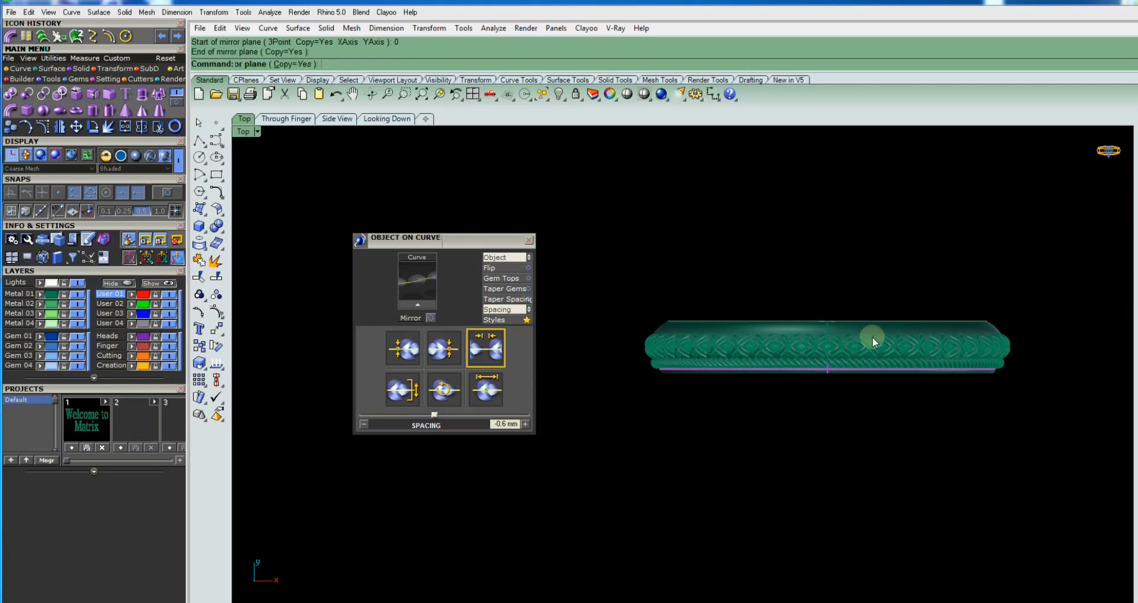
scroll(853, 355, "up", 1)
scroll(848, 359, "up", 2)
scroll(845, 362, "up", 1)
scroll(847, 355, "down", 2)
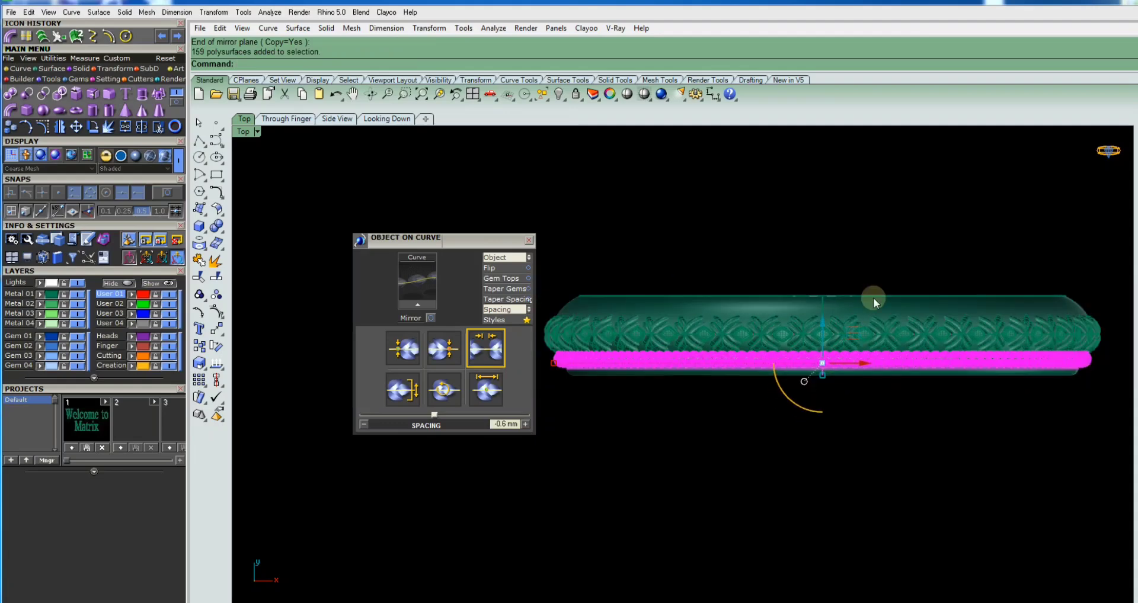
scroll(871, 297, "down", 1)
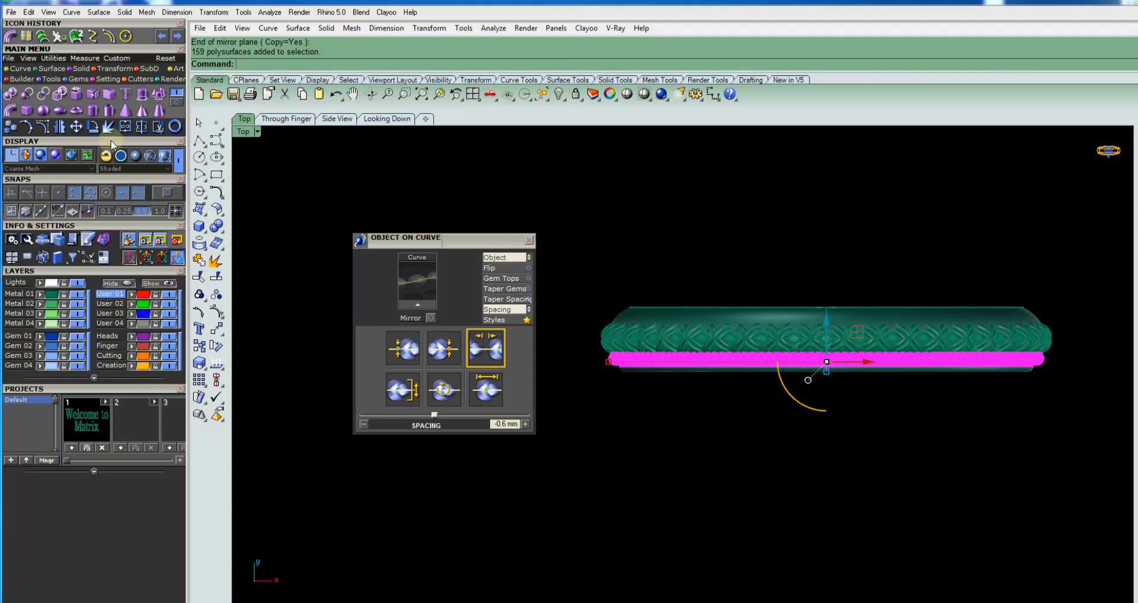
Step: Mirror the border a second time from origin 0 horizontally, then deselect it
left_click(59, 126)
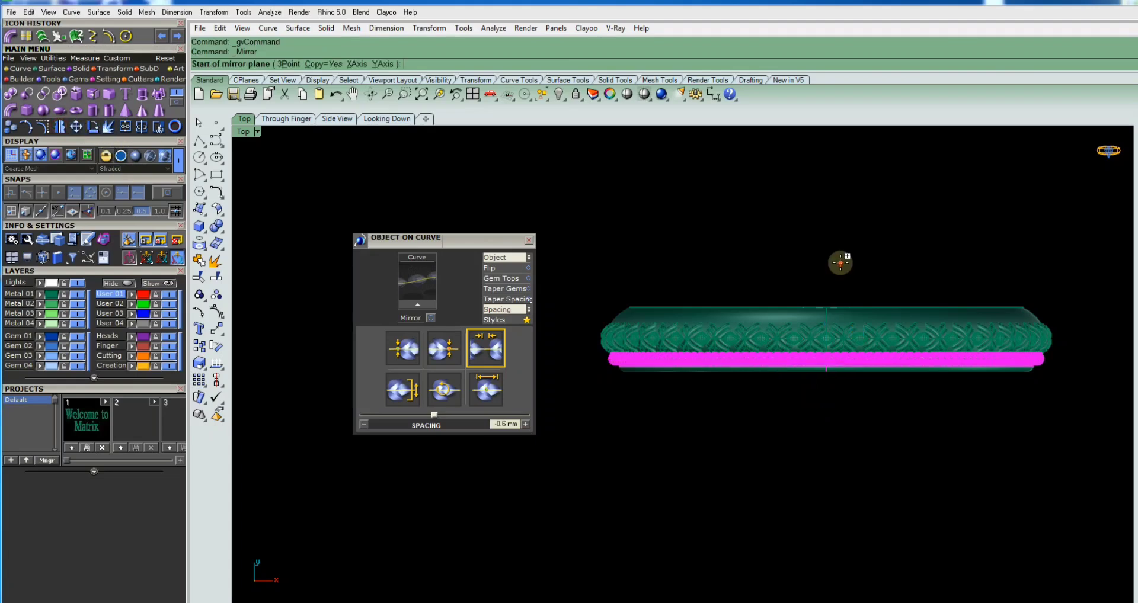
type(" 0")
key("Return")
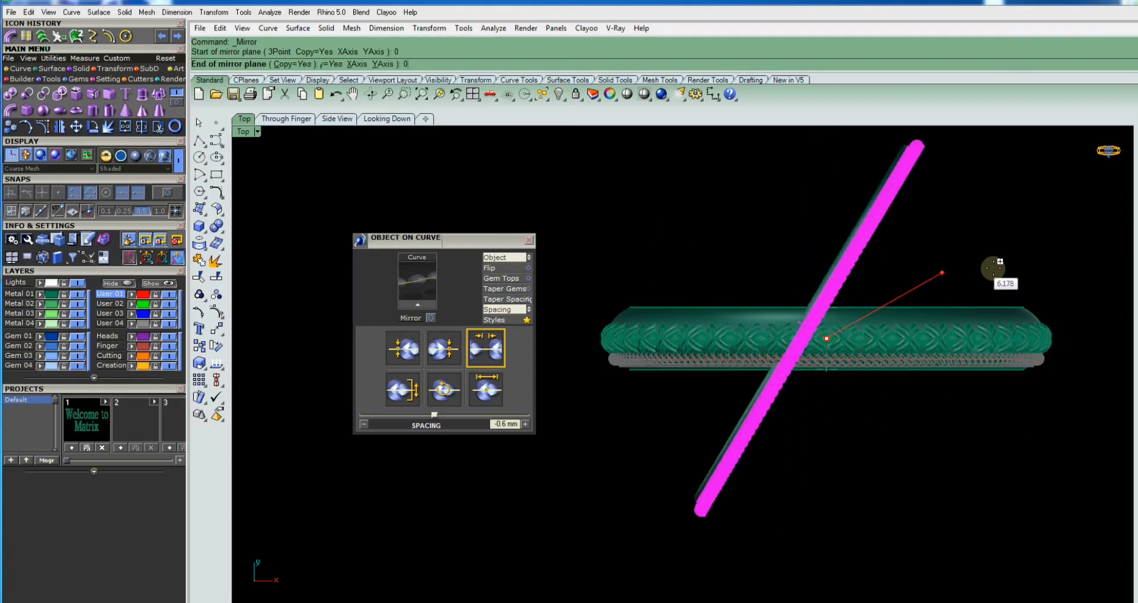
left_click(1042, 390)
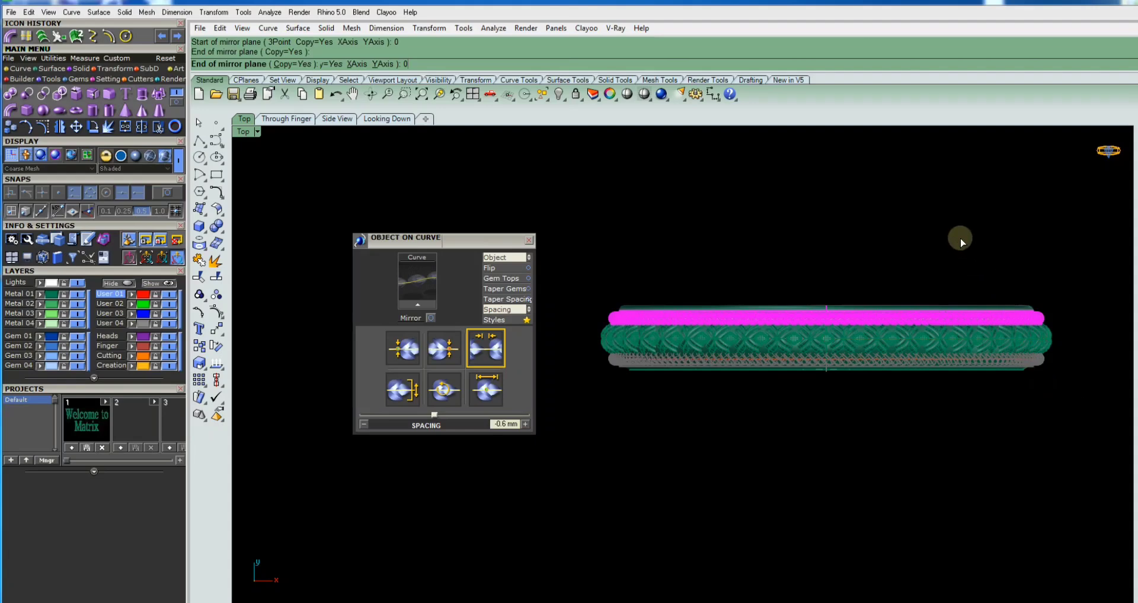
key("Return")
left_click(951, 230)
scroll(901, 216, "down", 2)
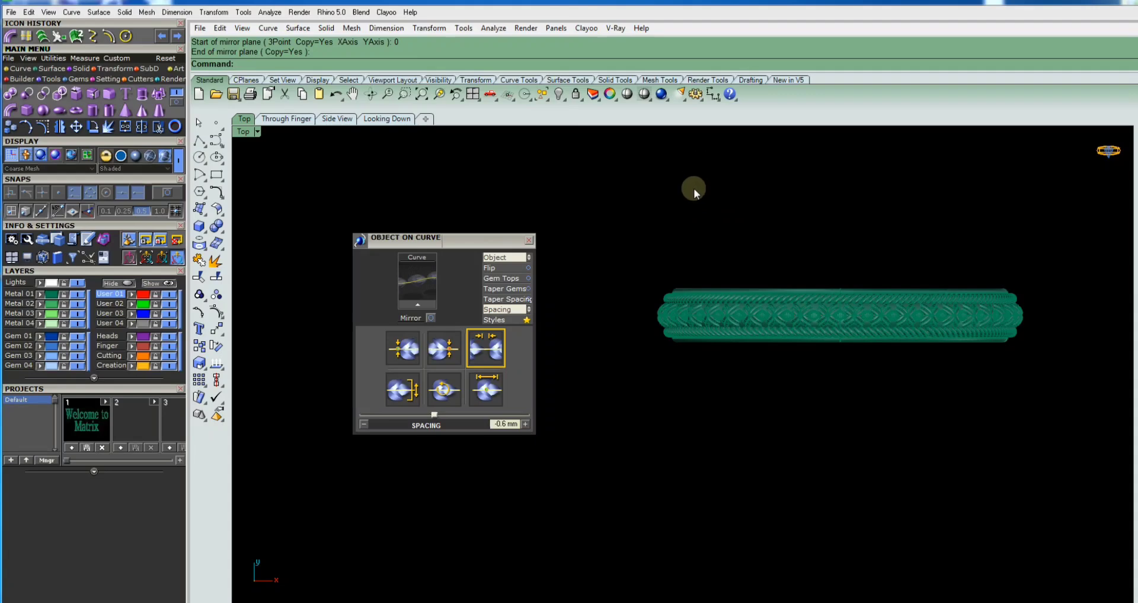
mouse_move(863, 286)
right_mouse_down()
mouse_move(808, 222)
mouse_move(900, 246)
right_mouse_up()
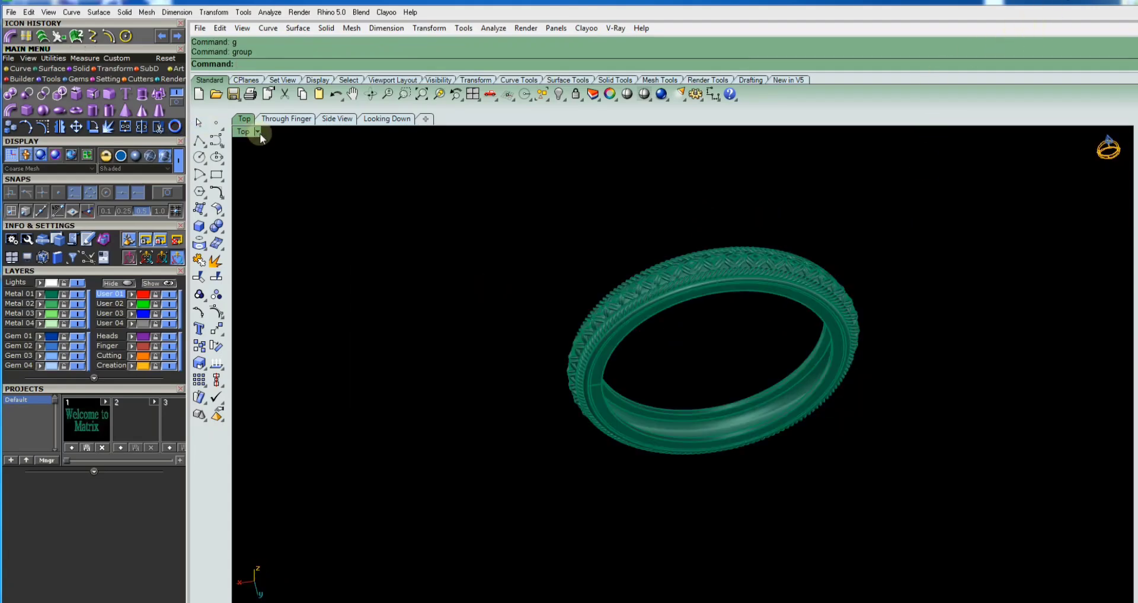
Step: Switch the viewport to Machine display mode and orbit around the decorated ring
left_click(258, 132)
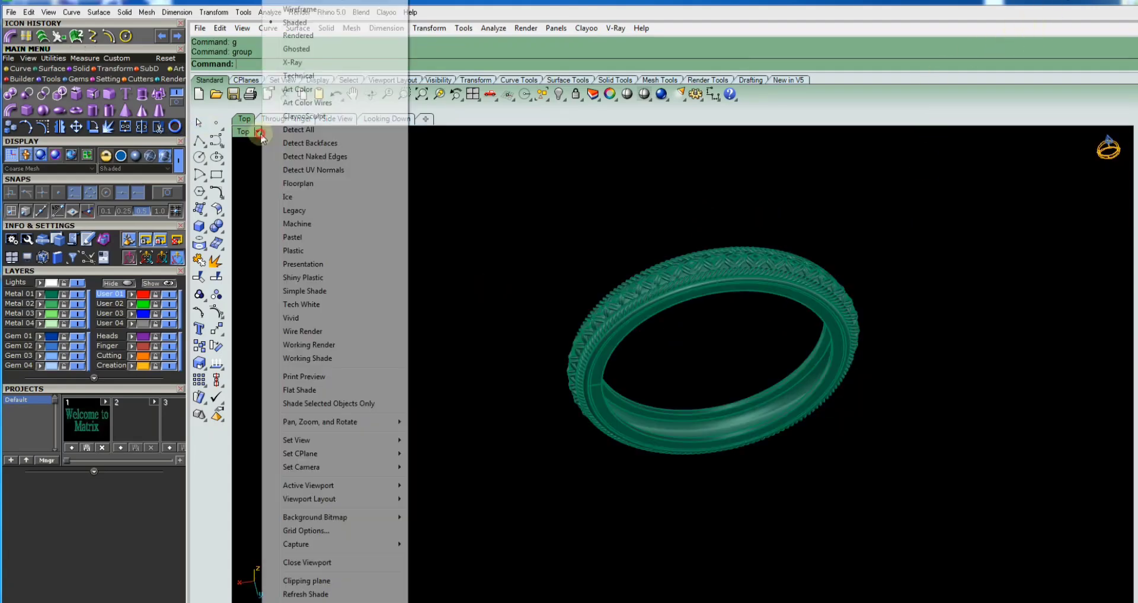
left_click(297, 225)
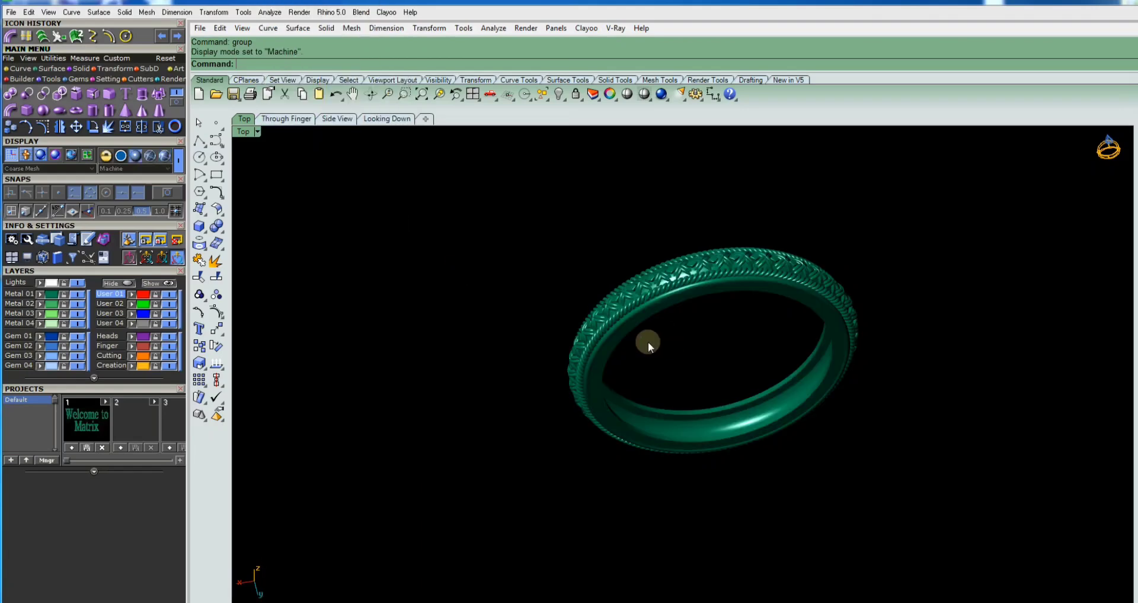
mouse_move(648, 342)
right_mouse_down()
mouse_move(673, 330)
mouse_move(815, 332)
mouse_move(777, 276)
mouse_move(616, 529)
right_mouse_up()
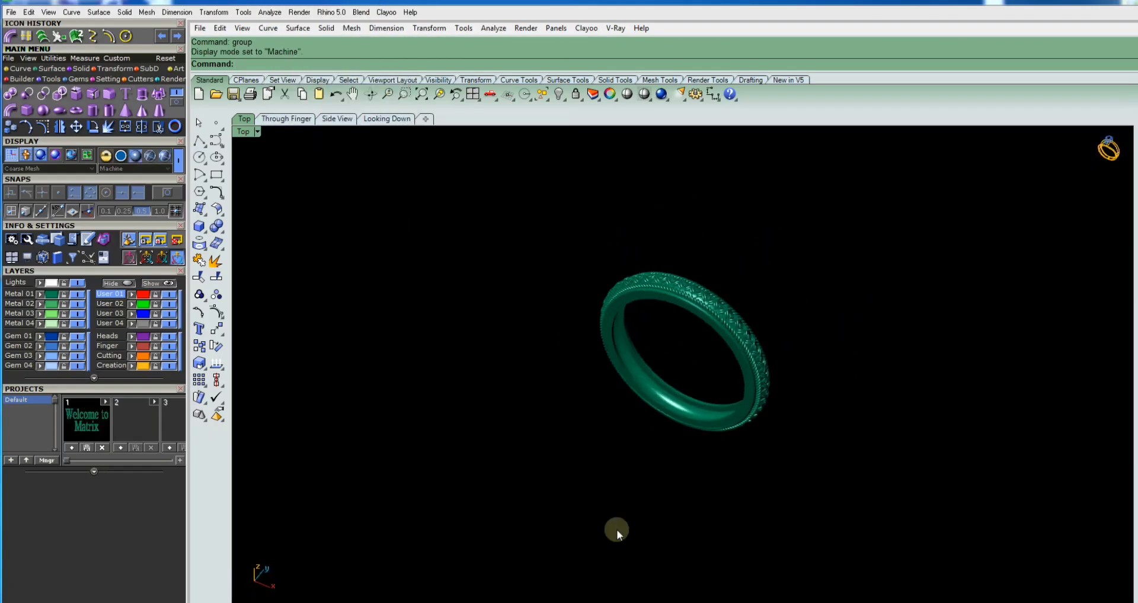
right_click_drag(964, 302, 716, 410)
mouse_move(643, 331)
right_mouse_down()
mouse_move(681, 299)
mouse_move(685, 393)
mouse_move(826, 389)
mouse_move(681, 356)
mouse_move(665, 330)
mouse_move(742, 426)
mouse_move(770, 432)
mouse_move(719, 393)
mouse_move(696, 340)
mouse_move(685, 345)
mouse_move(719, 461)
mouse_move(678, 461)
mouse_move(638, 481)
mouse_move(597, 537)
mouse_move(551, 570)
mouse_move(468, 573)
mouse_move(521, 477)
mouse_move(620, 464)
mouse_move(668, 472)
right_mouse_up()
scroll(673, 393, "up", 2)
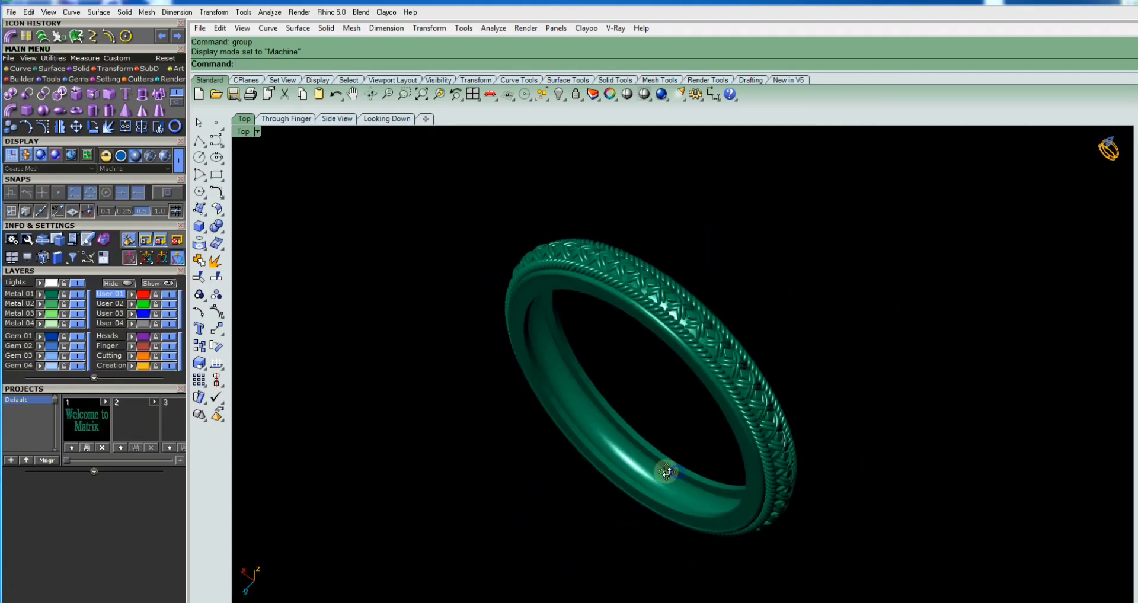
left_click(257, 132)
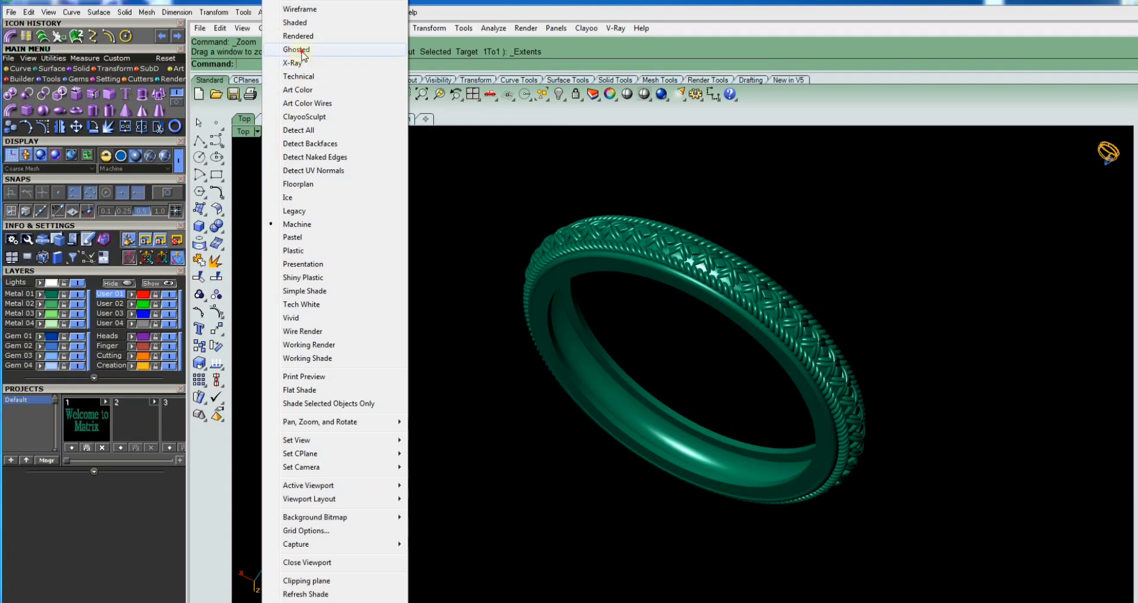
left_click(296, 49)
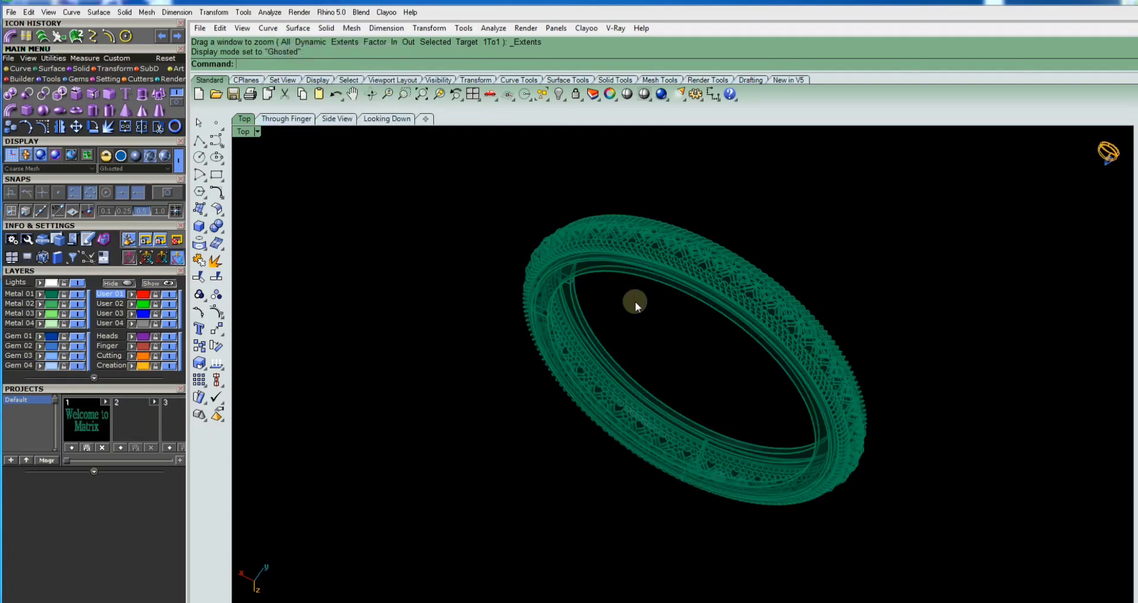
left_click(258, 131)
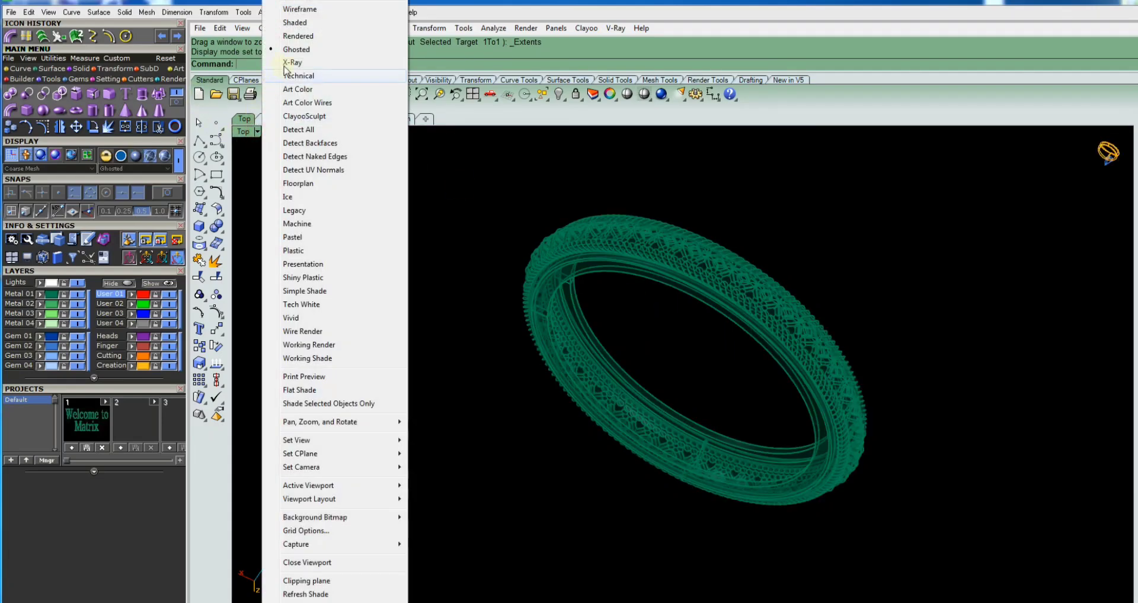
left_click(298, 37)
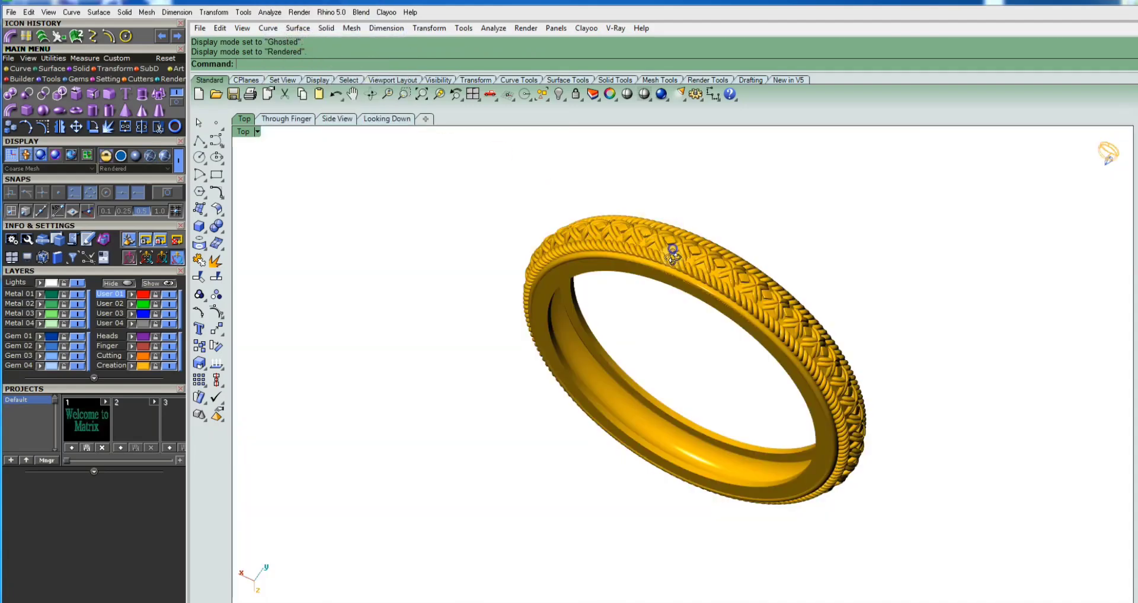
right_click_drag(672, 255, 674, 277)
scroll(789, 363, "up", 3)
right_click_drag(788, 363, 760, 355)
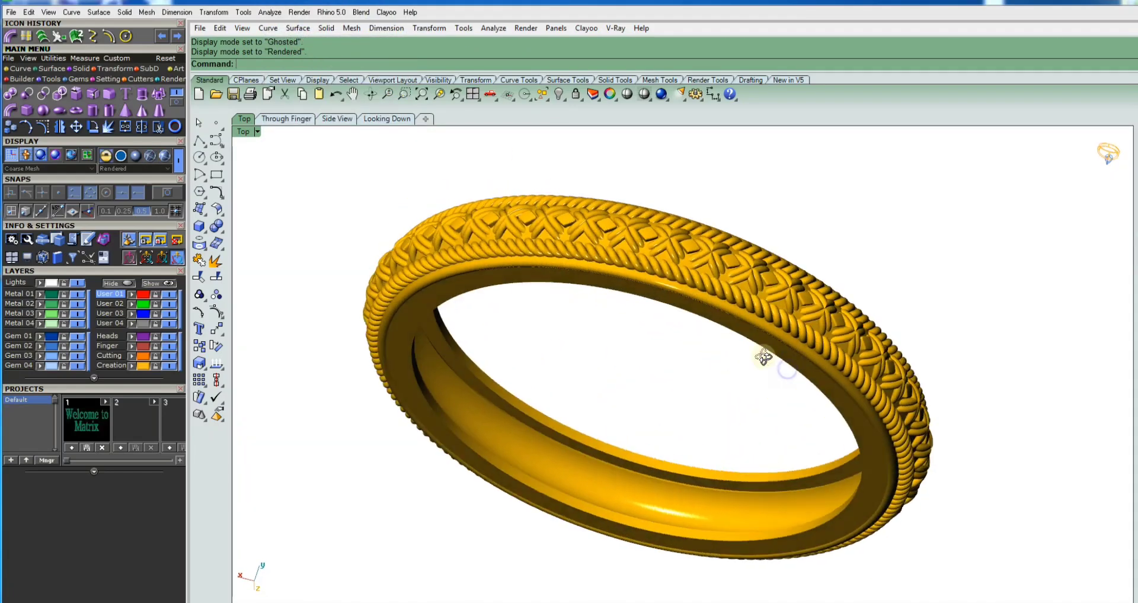
scroll(740, 299, "up", 5)
scroll(740, 299, "down", 3)
mouse_move(739, 300)
right_mouse_down()
mouse_move(406, 287)
mouse_move(371, 248)
mouse_move(585, 274)
right_mouse_up()
scroll(585, 274, "down", 2)
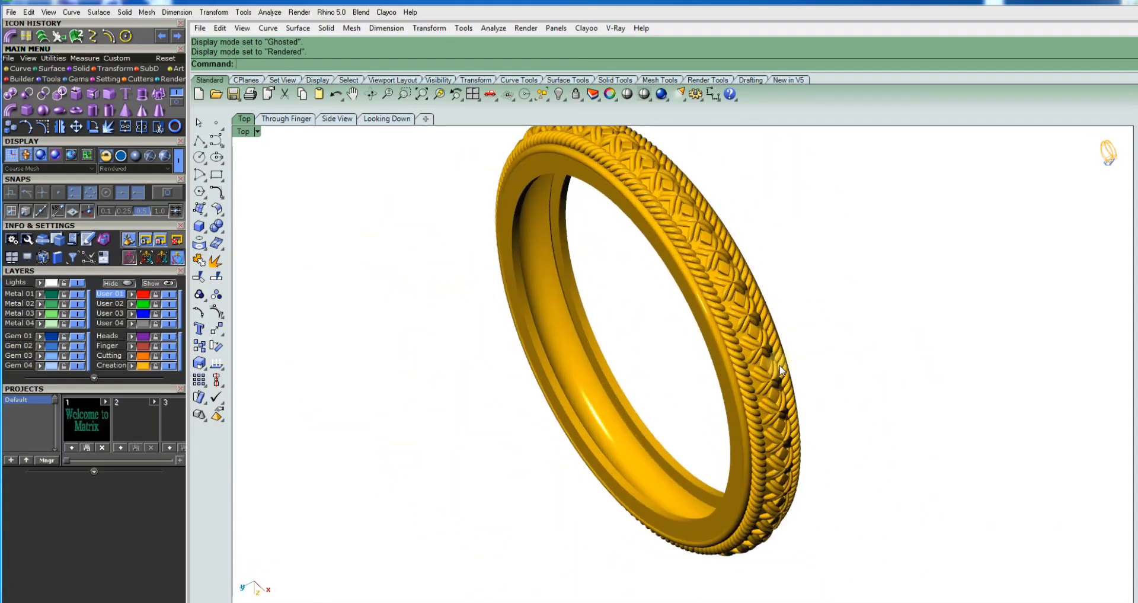
scroll(754, 351, "up", 5)
scroll(745, 338, "down", 3)
mouse_move(762, 330)
right_mouse_down()
mouse_move(792, 330)
mouse_move(792, 349)
right_mouse_up()
scroll(793, 349, "down", 2)
scroll(770, 367, "down", 2)
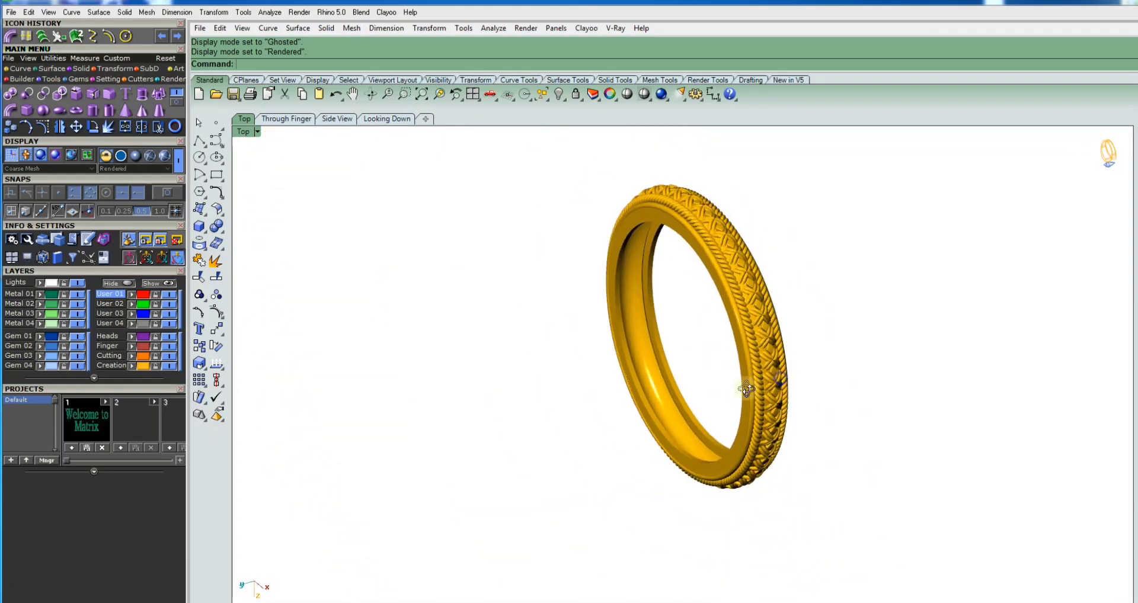
right_click_drag(741, 386, 714, 390)
key("ctrl+shift+e")
left_click(643, 95)
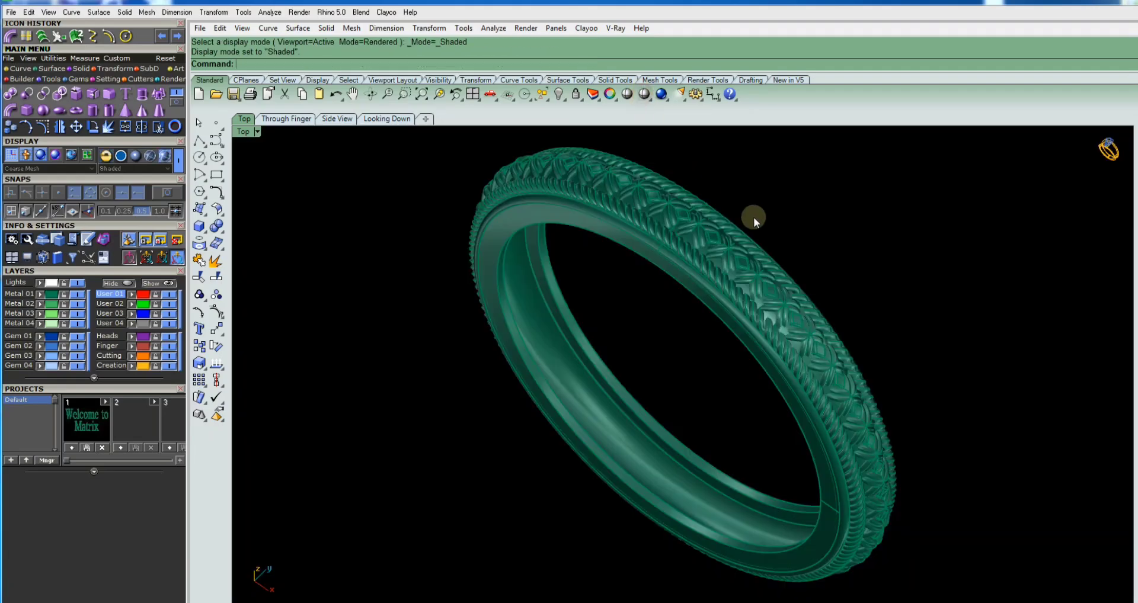
left_click(258, 132)
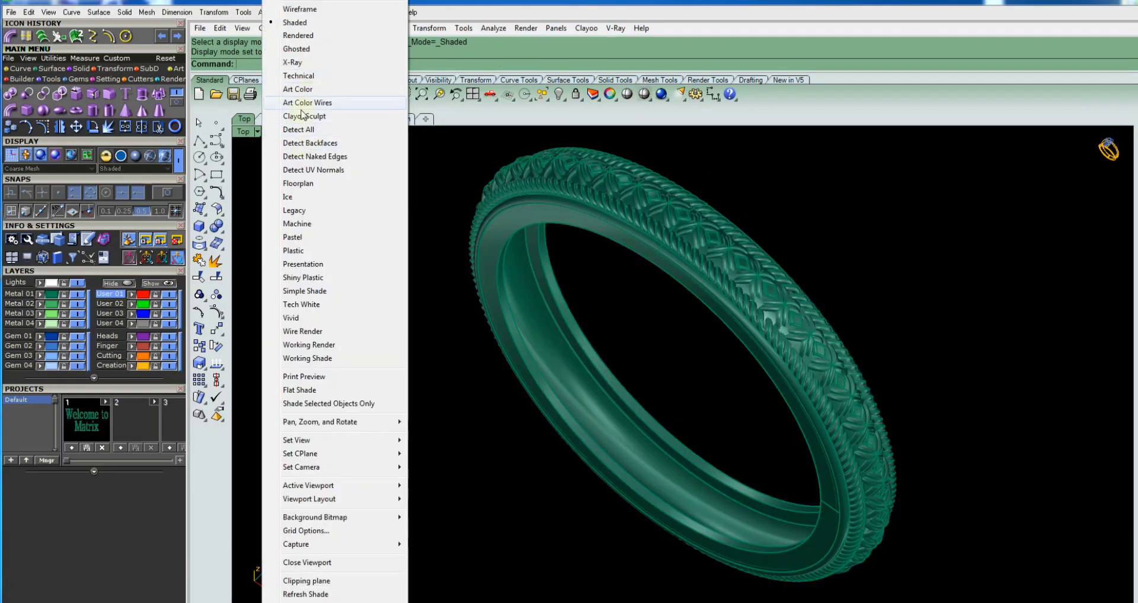
left_click(313, 224)
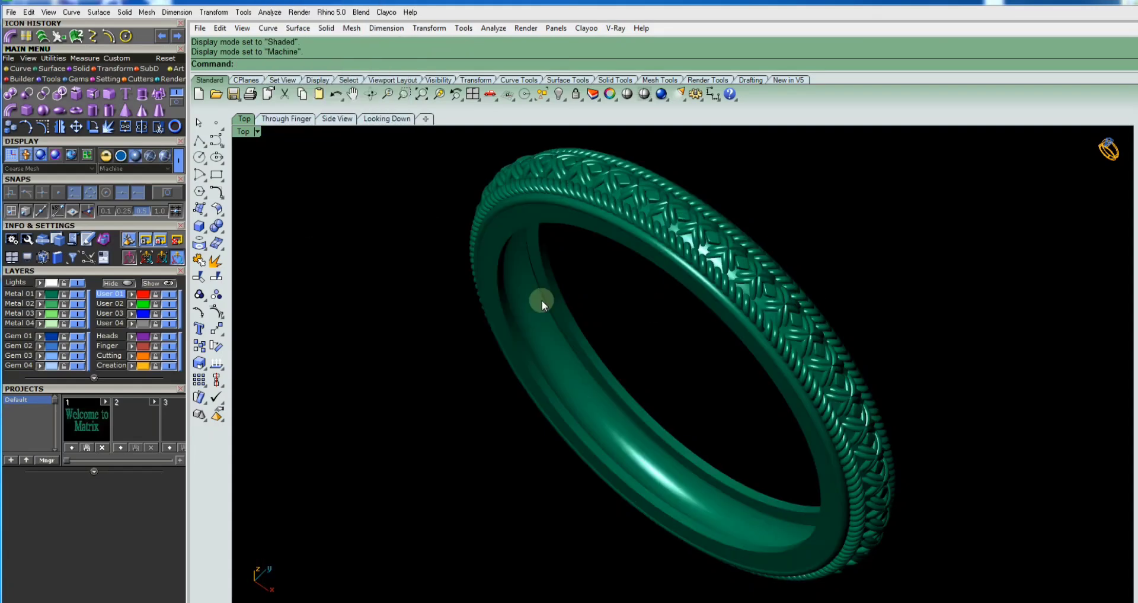